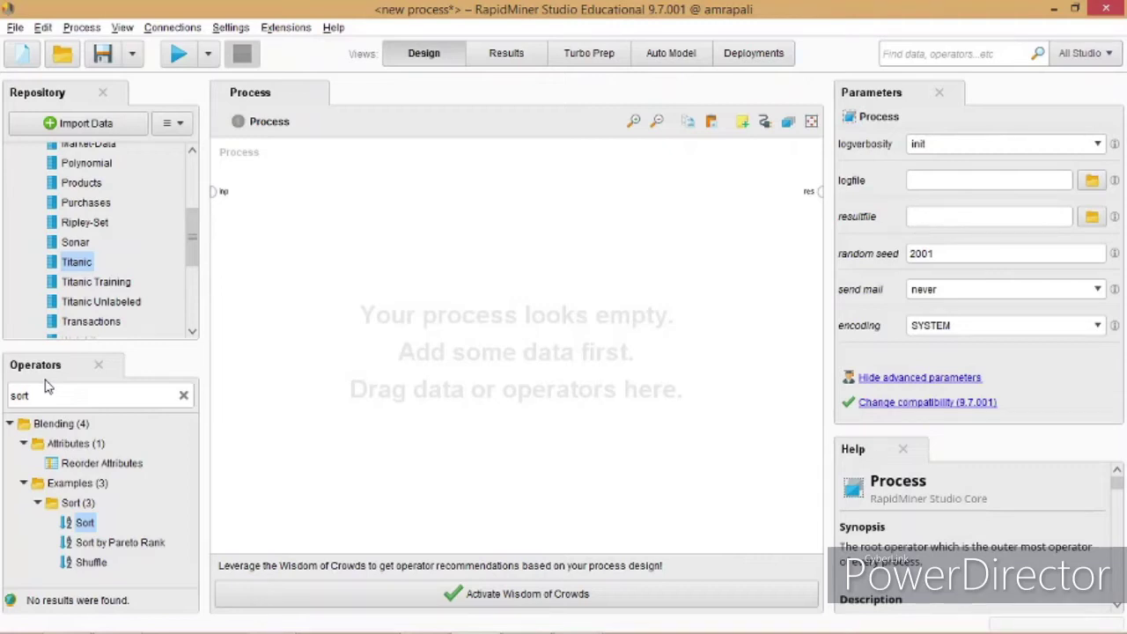
Step: Add the Titanic dataset from the Samples data folder to the empty process
drag(54, 423, 245, 296)
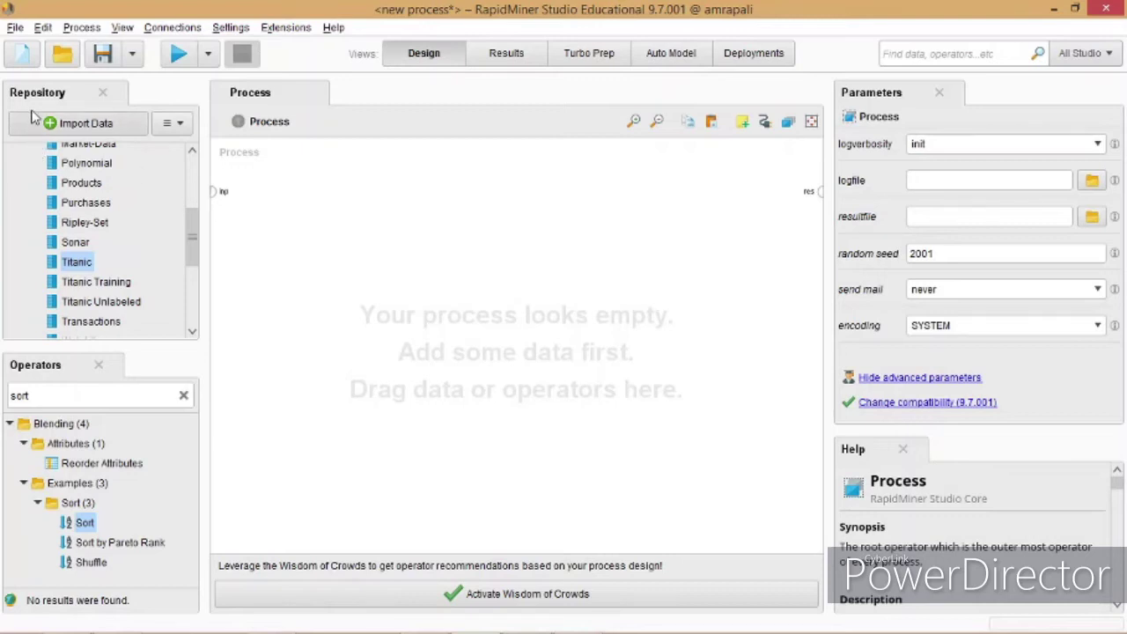
scroll(62, 180, up, 4)
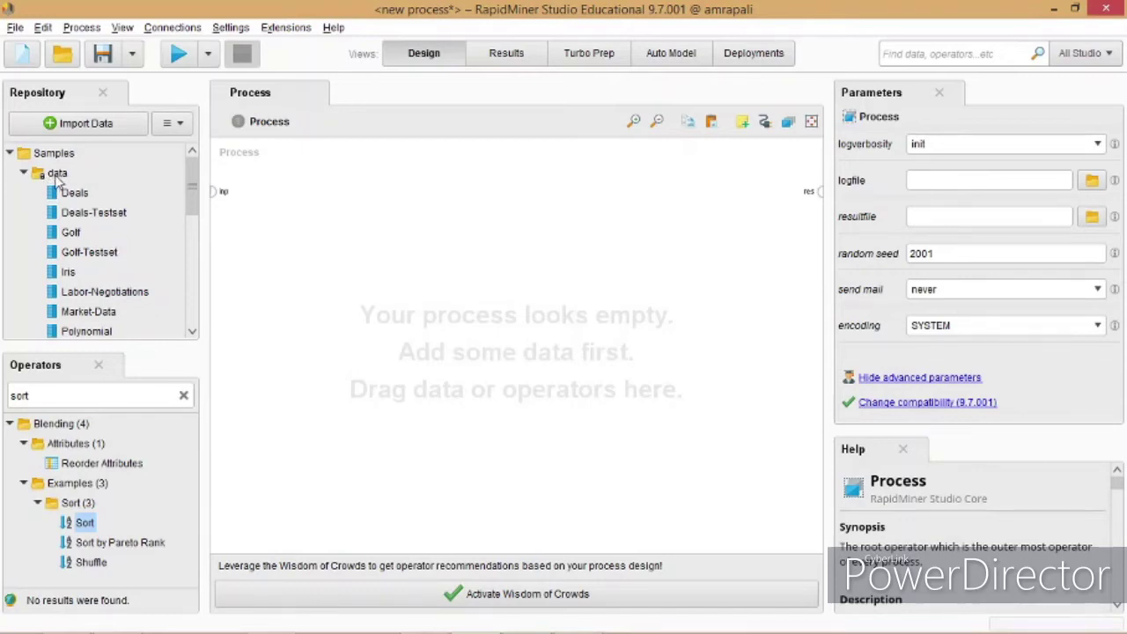
scroll(58, 185, down, 4)
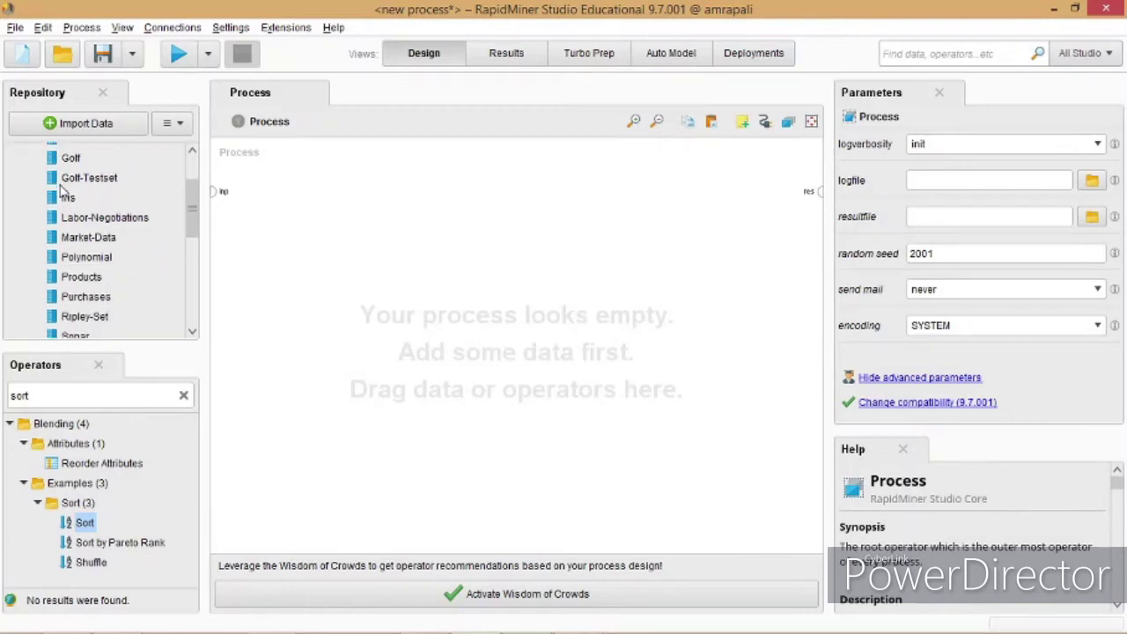
scroll(62, 192, down, 1)
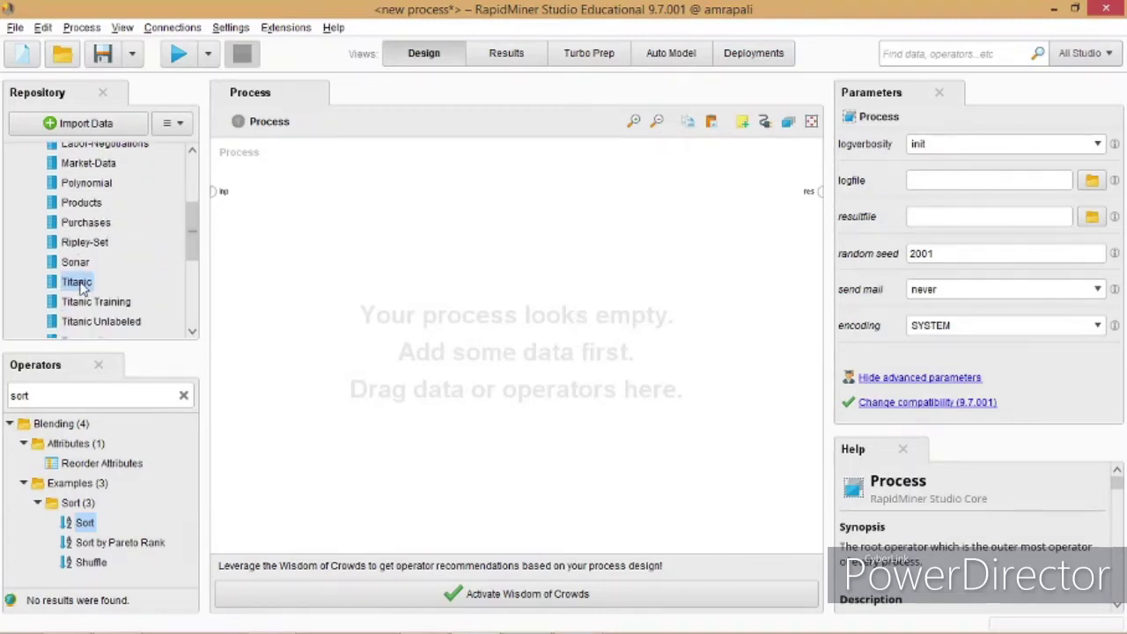
drag(79, 287, 319, 247)
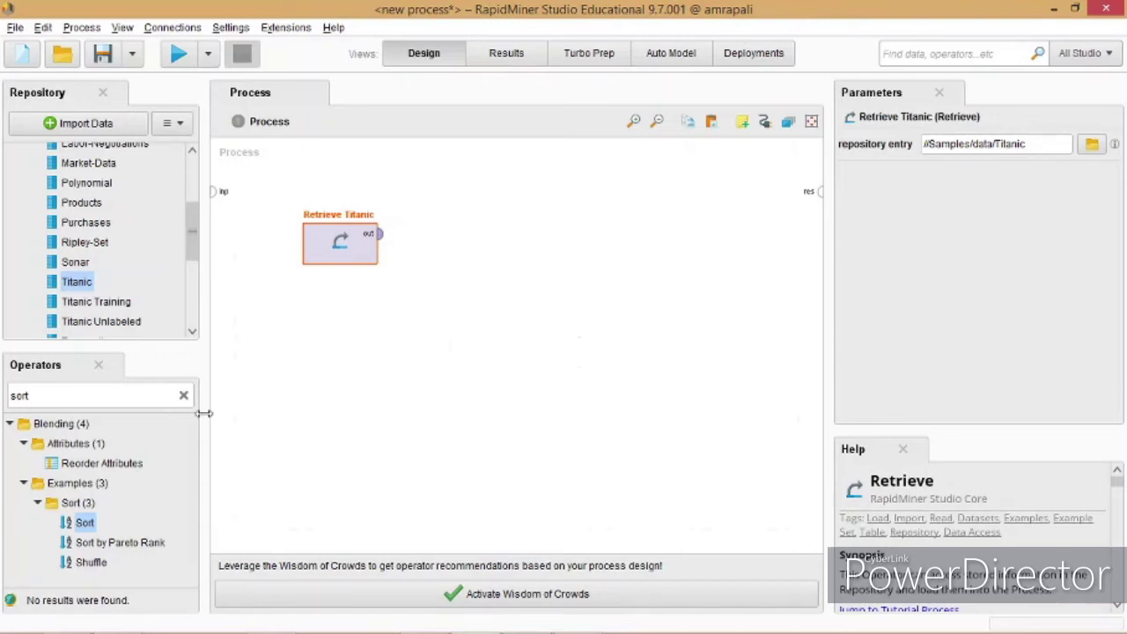
Step: Find the Filter Examples operator, place it after Retrieve Titanic, and connect the dataset output to its example input
click(87, 395)
text(rilter)
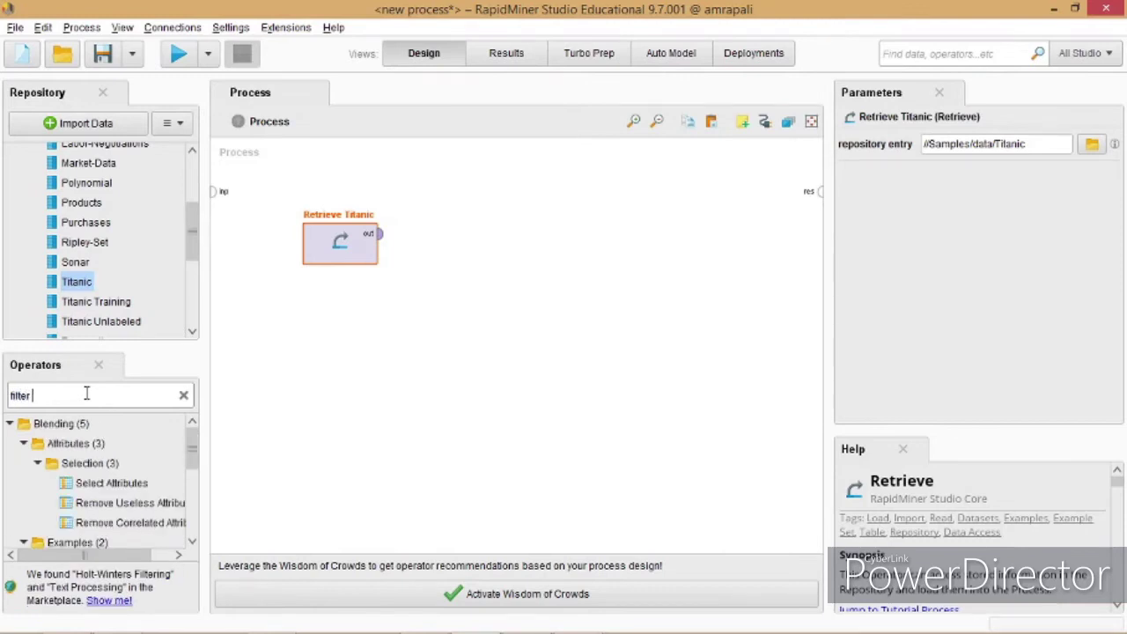
text( ex)
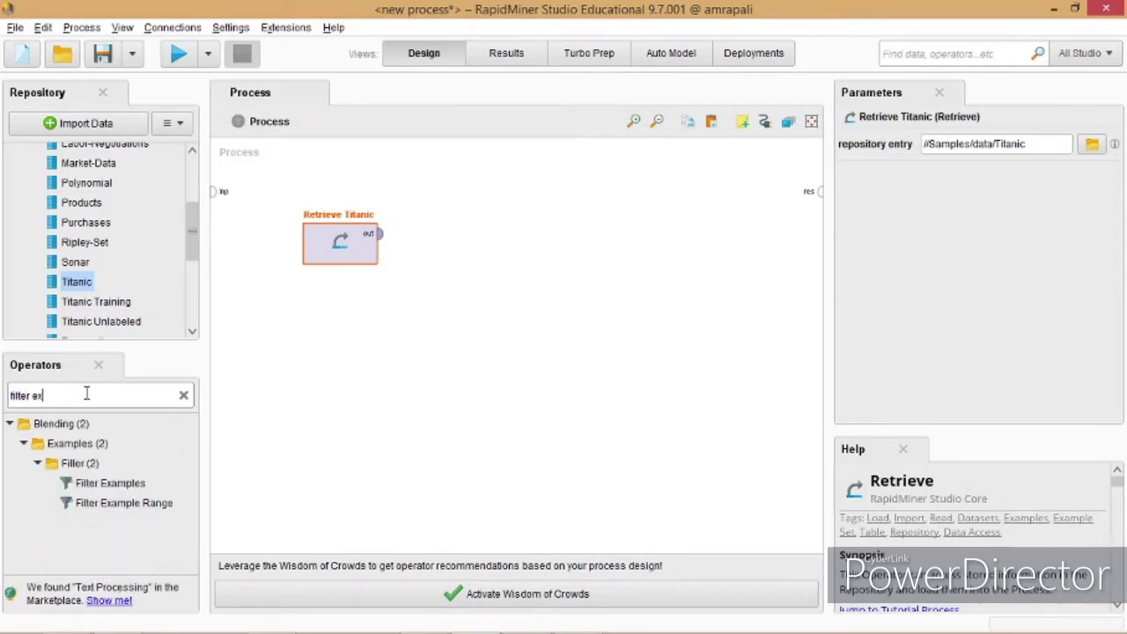
drag(109, 503, 80, 379)
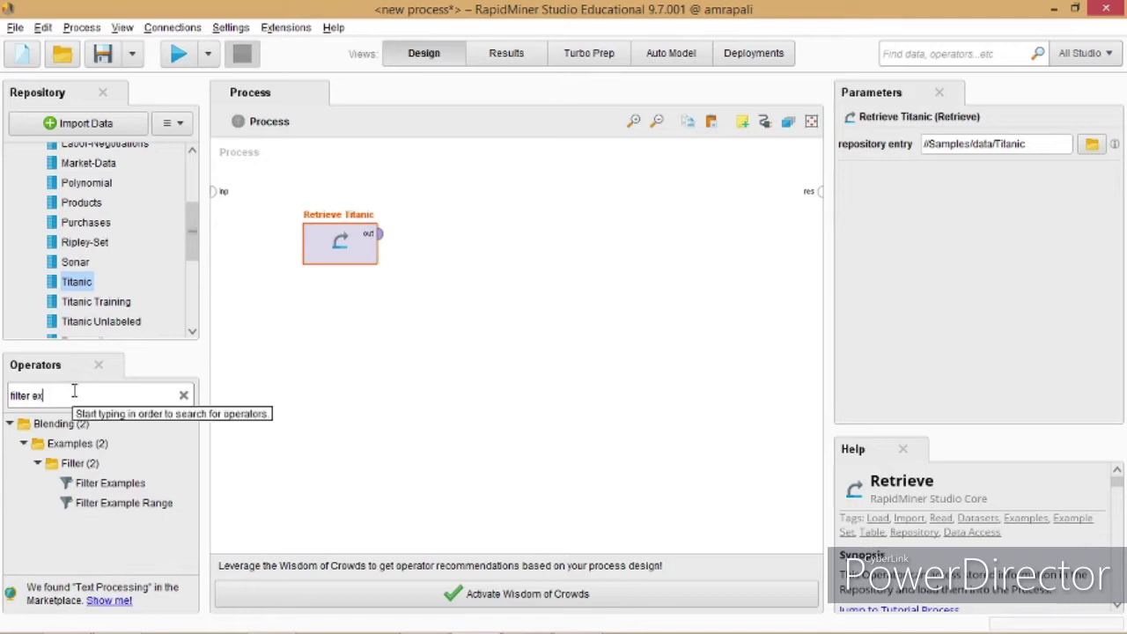
click(101, 490)
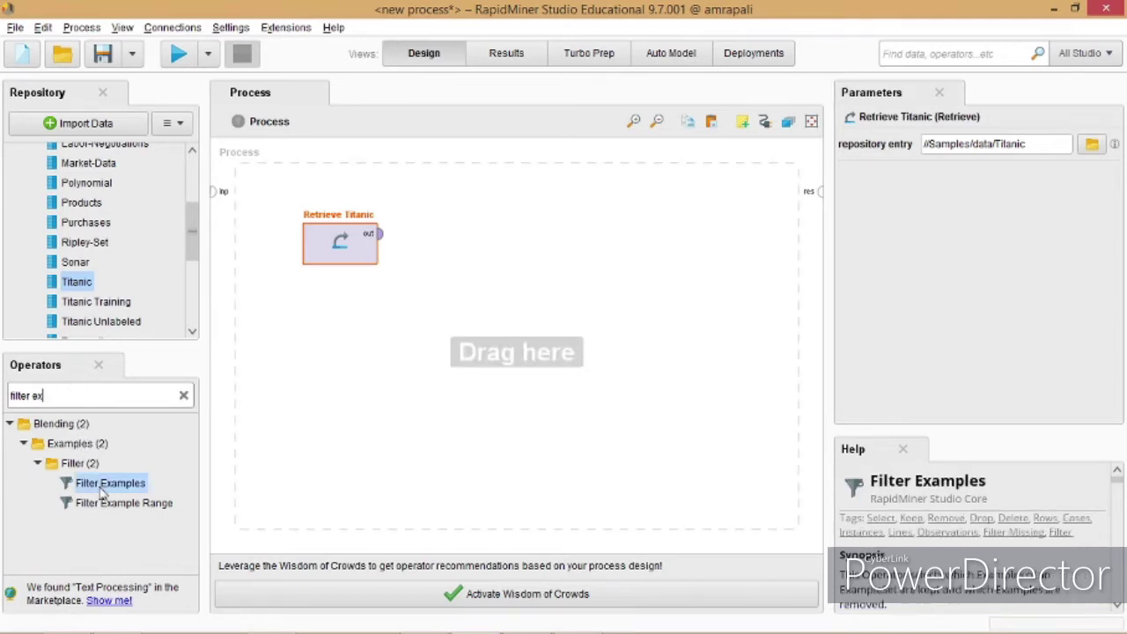
drag(102, 493, 452, 247)
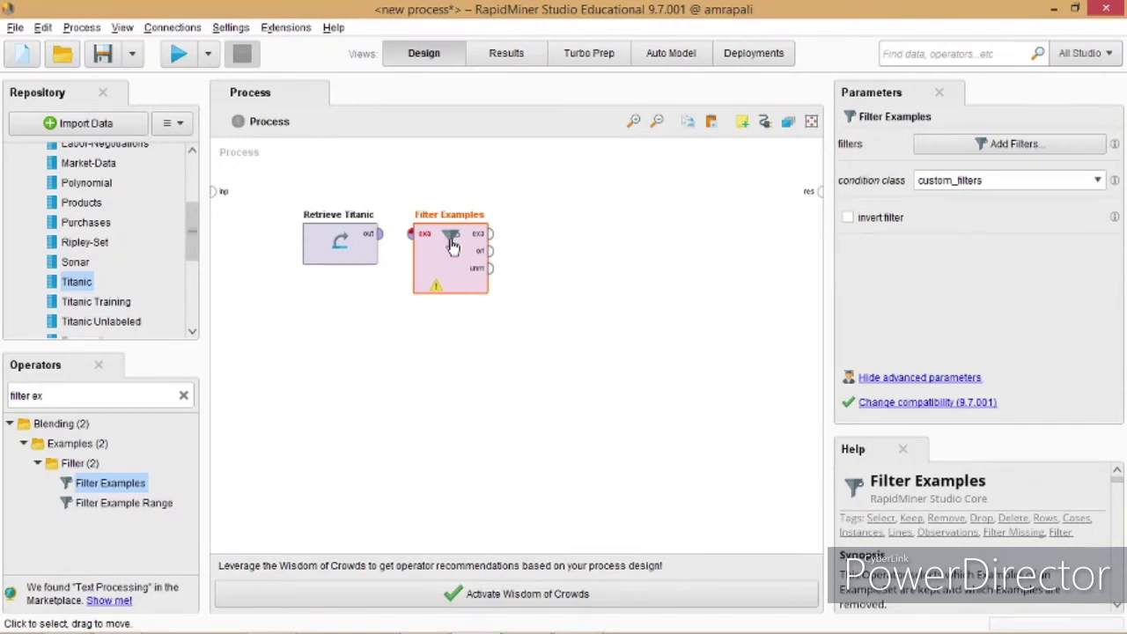
click(388, 244)
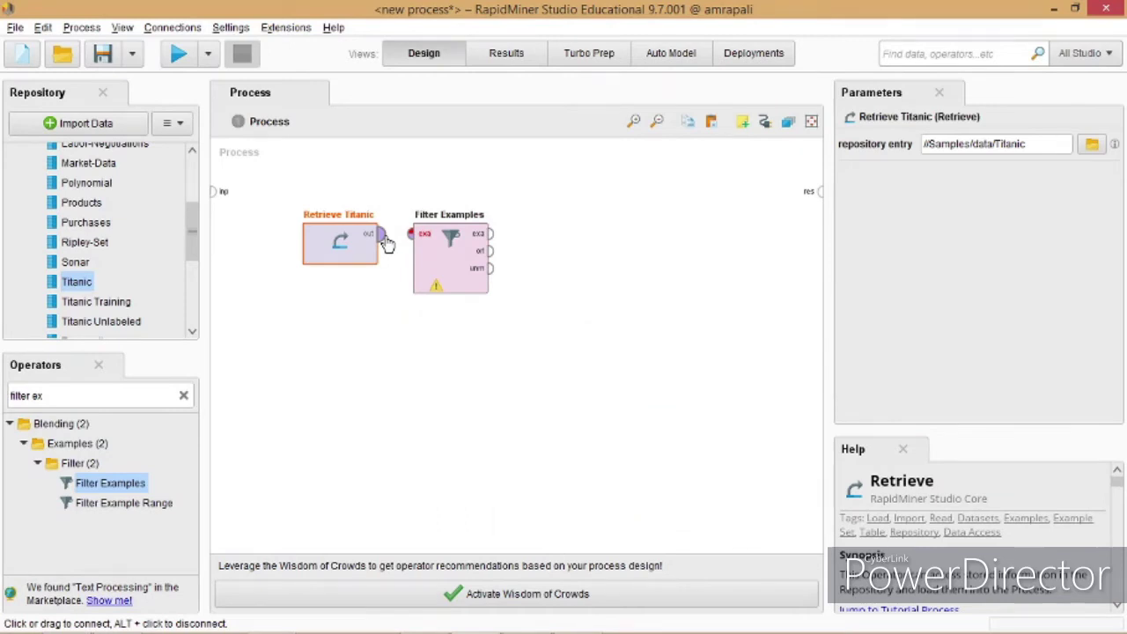
drag(388, 244, 410, 234)
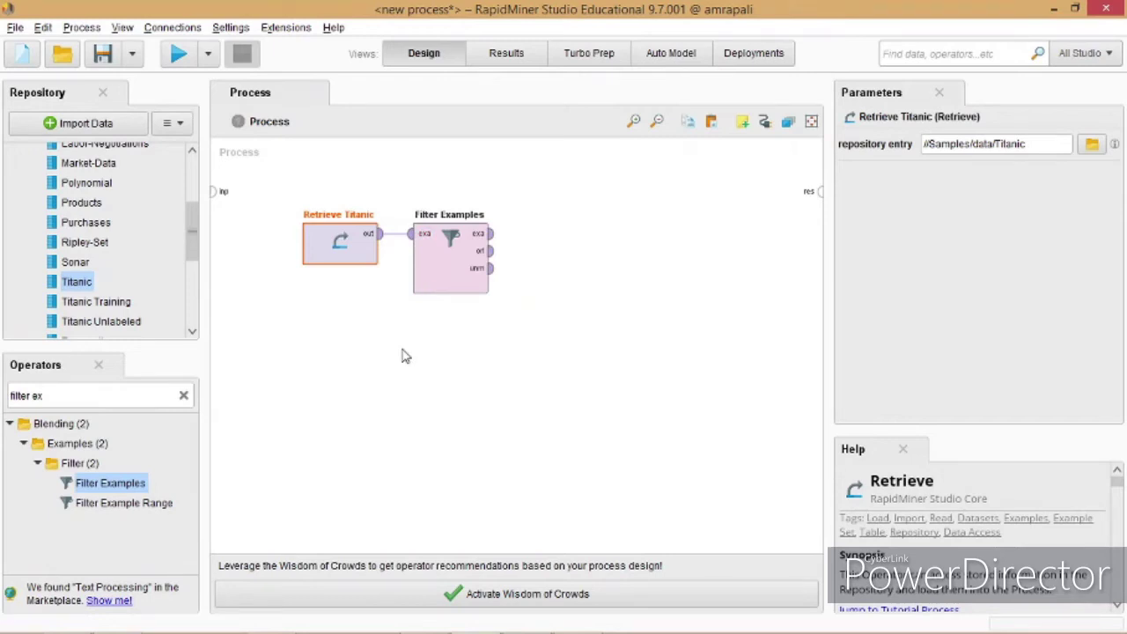
Step: Define a custom filter on Filter Examples that keeps rows where Sex equals Female
click(451, 293)
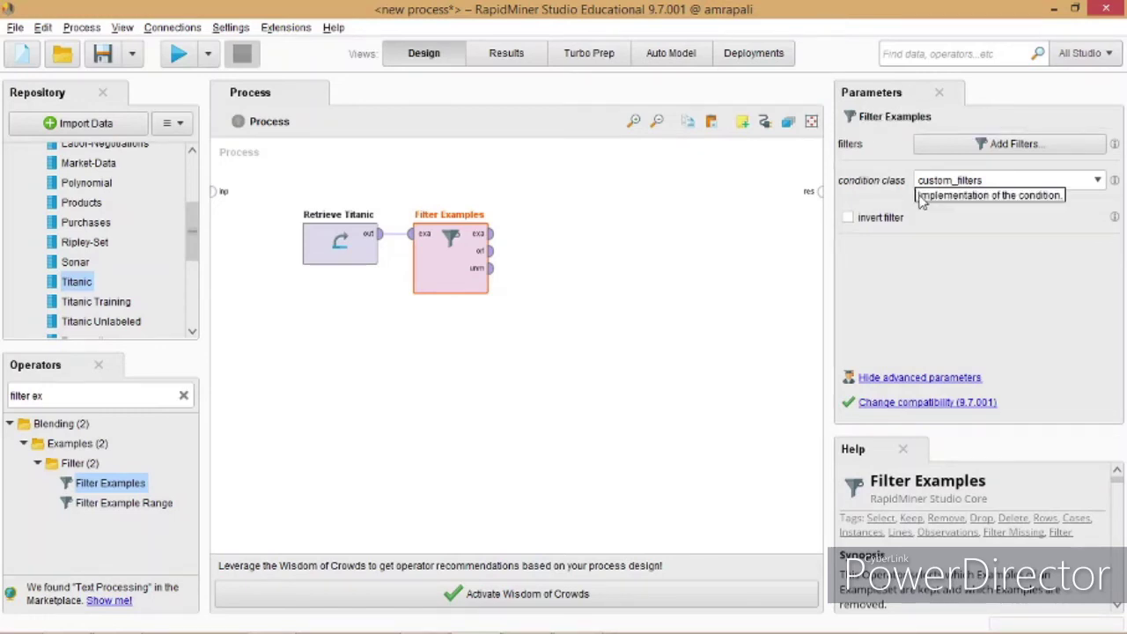
click(1037, 150)
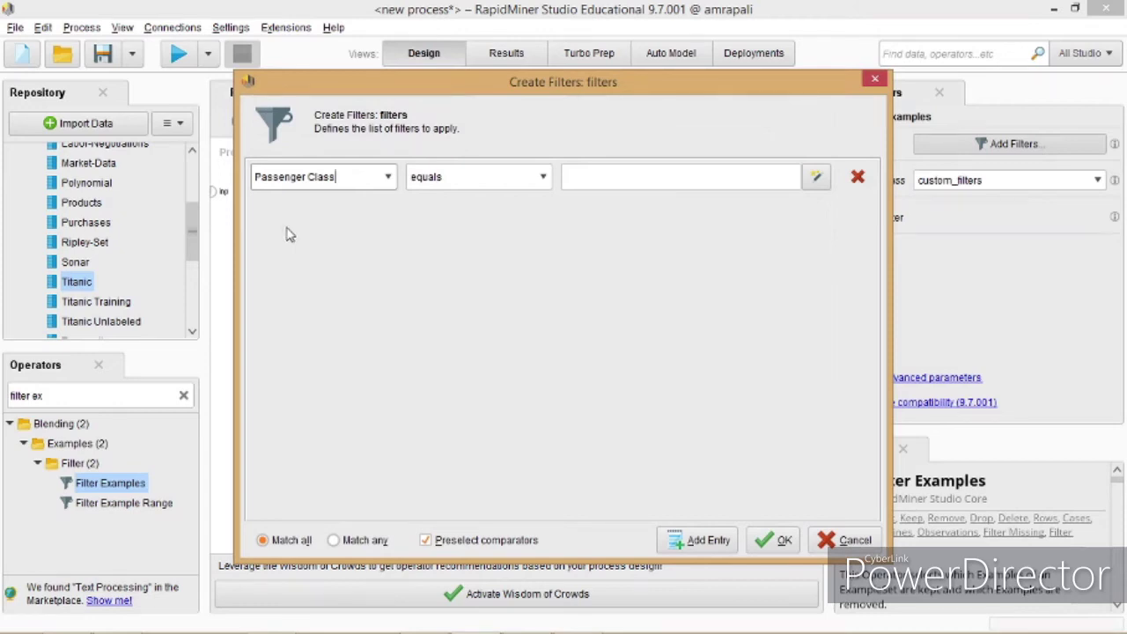
click(387, 178)
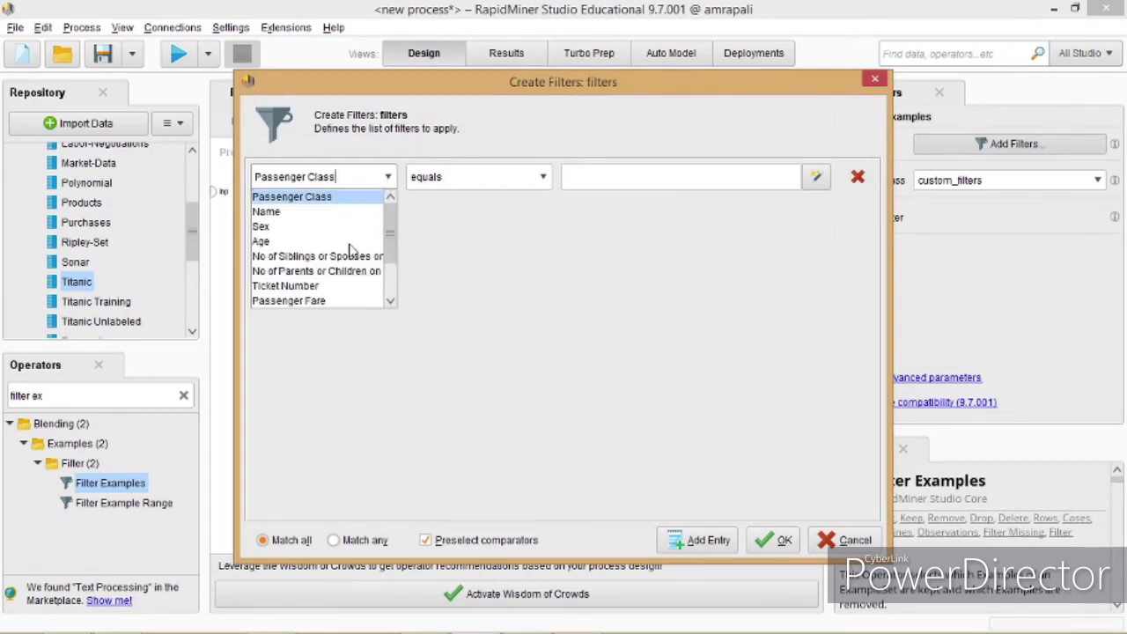
click(310, 228)
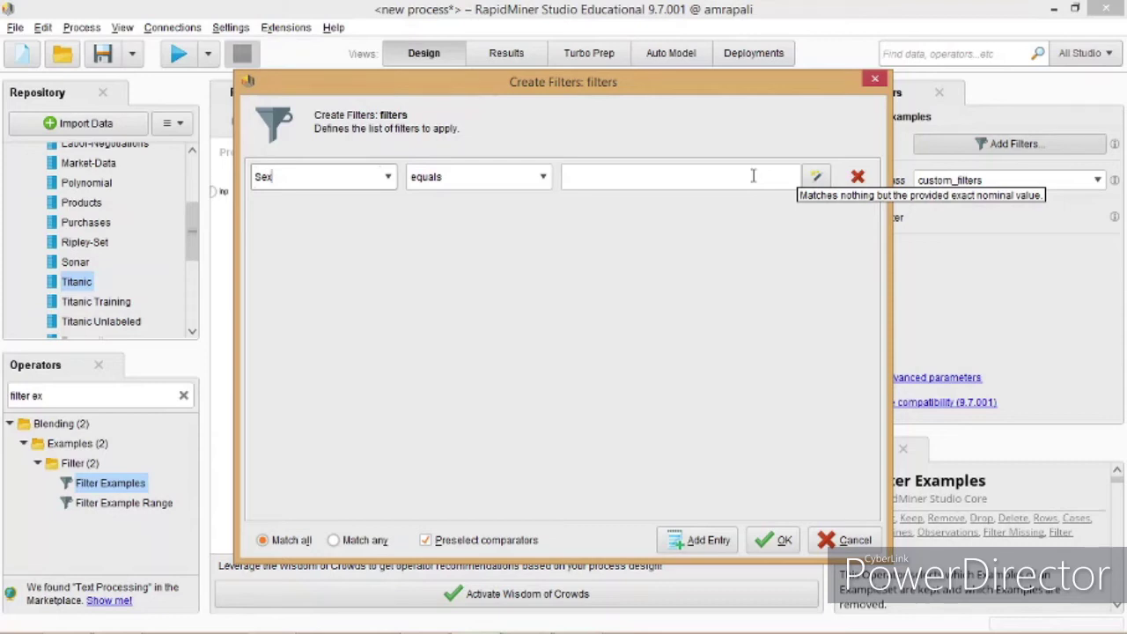
click(812, 182)
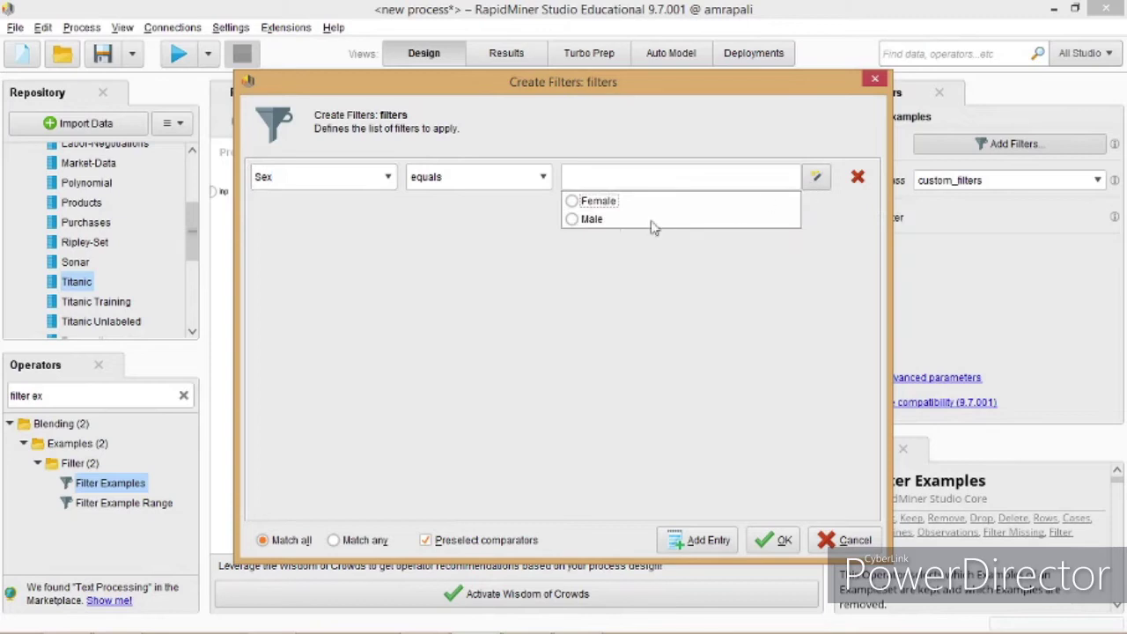
click(604, 204)
click(781, 542)
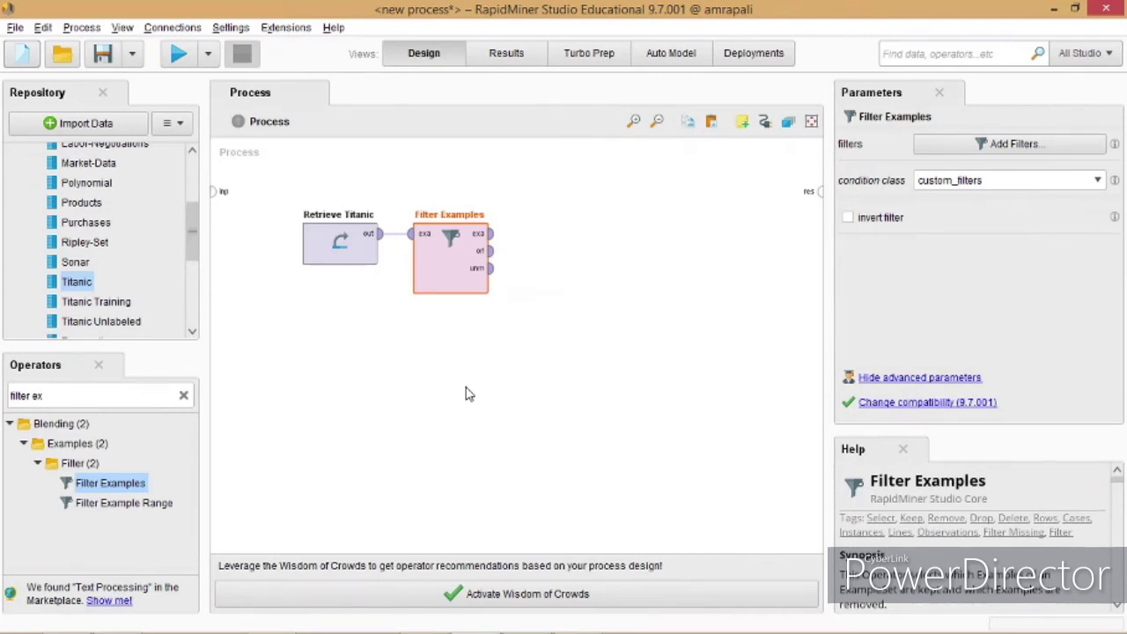
Step: Find the Sort operator, place it after Filter Examples, and connect the filtered example output to its input
triple_click(46, 395)
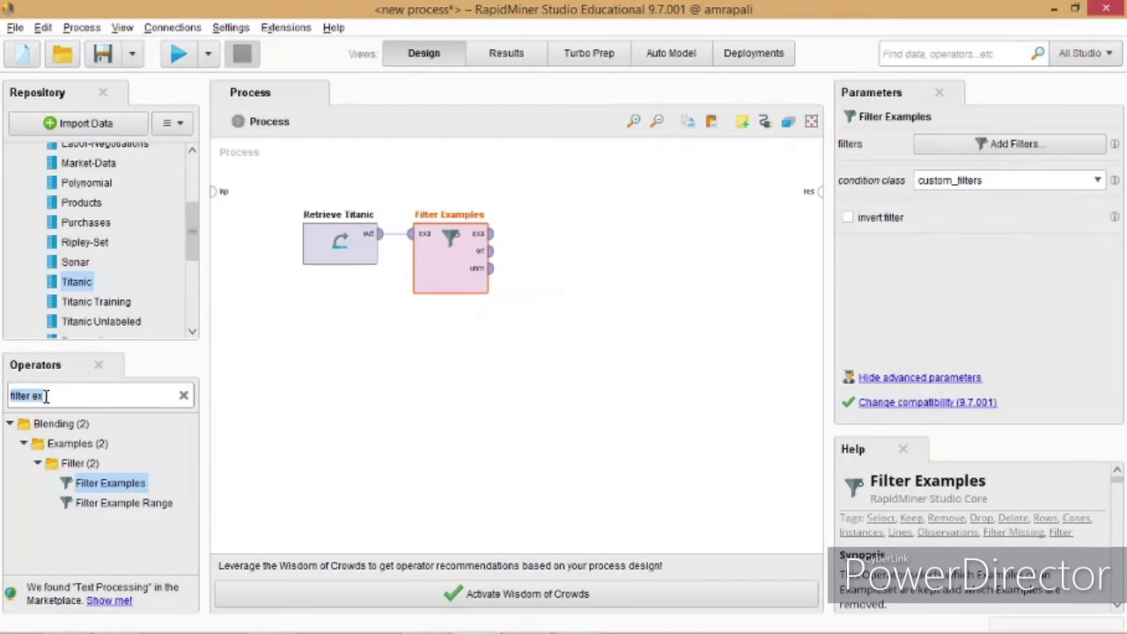
text(so)
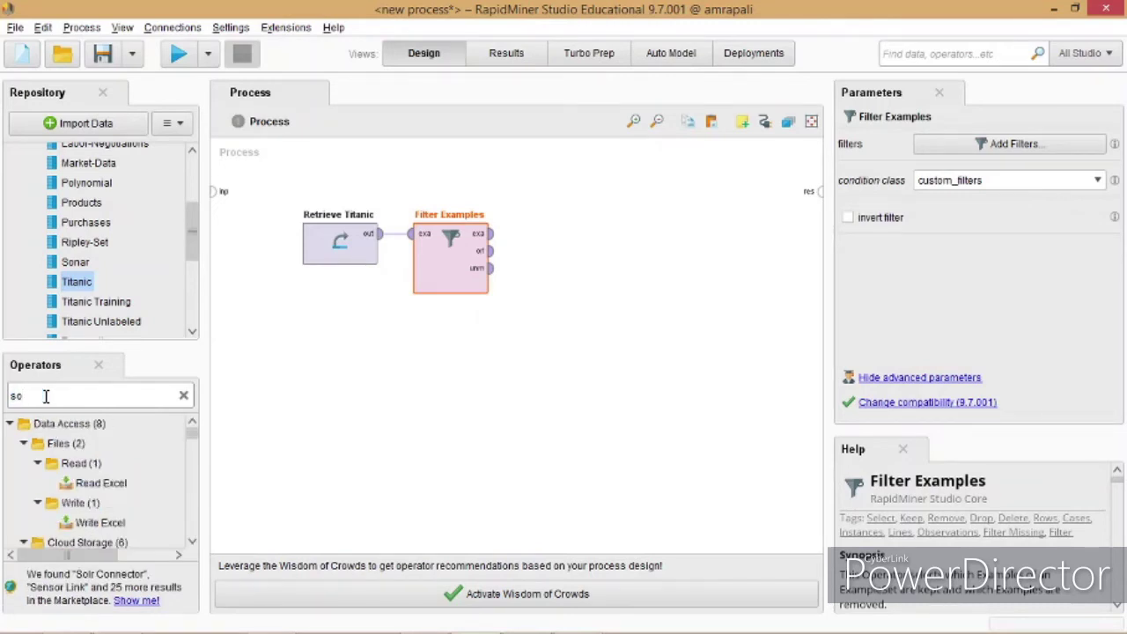
text(rt)
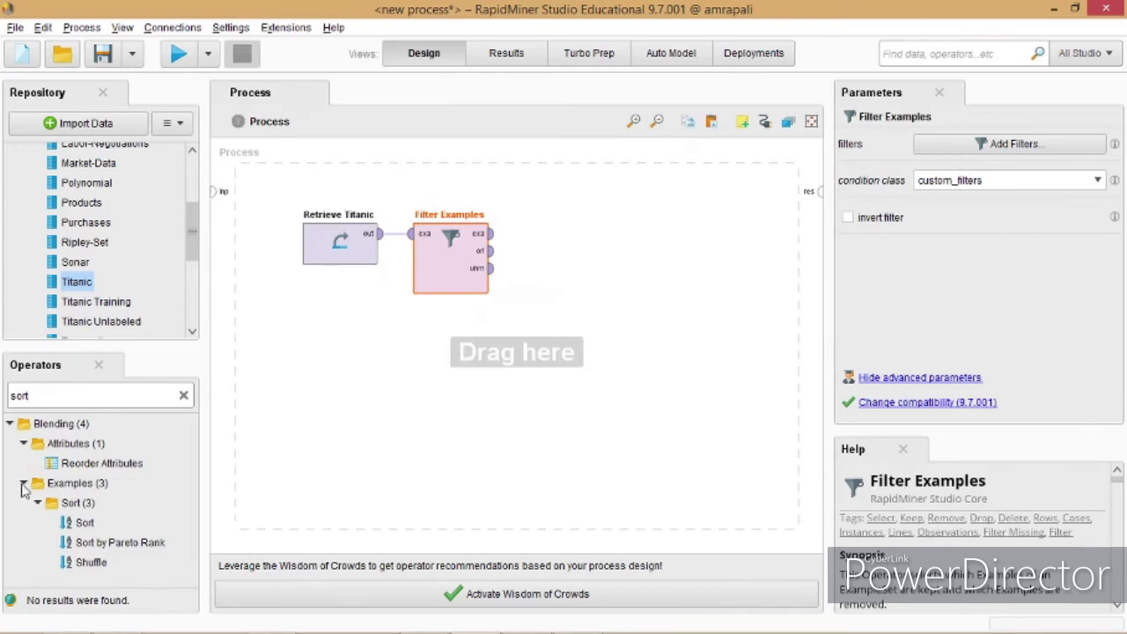
click(85, 524)
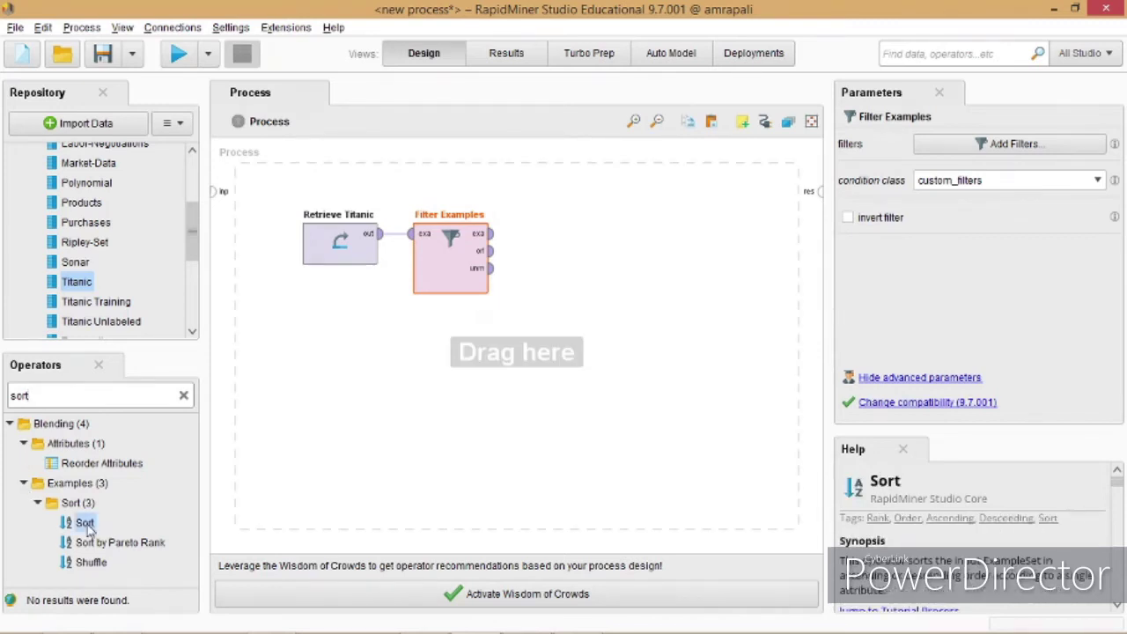
drag(89, 528, 568, 245)
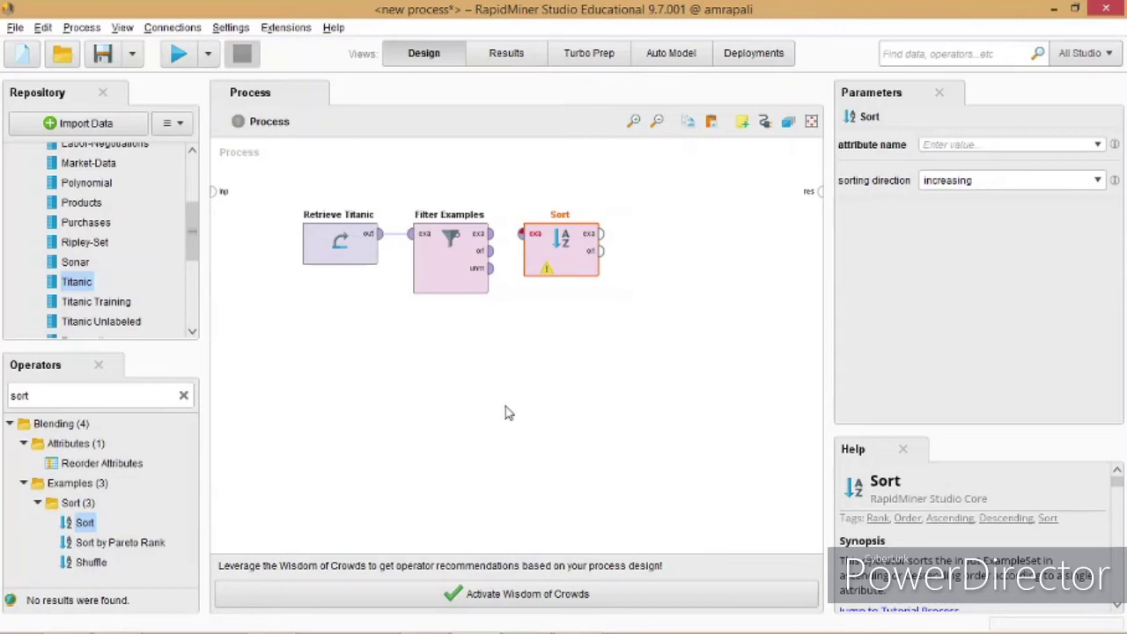
click(494, 236)
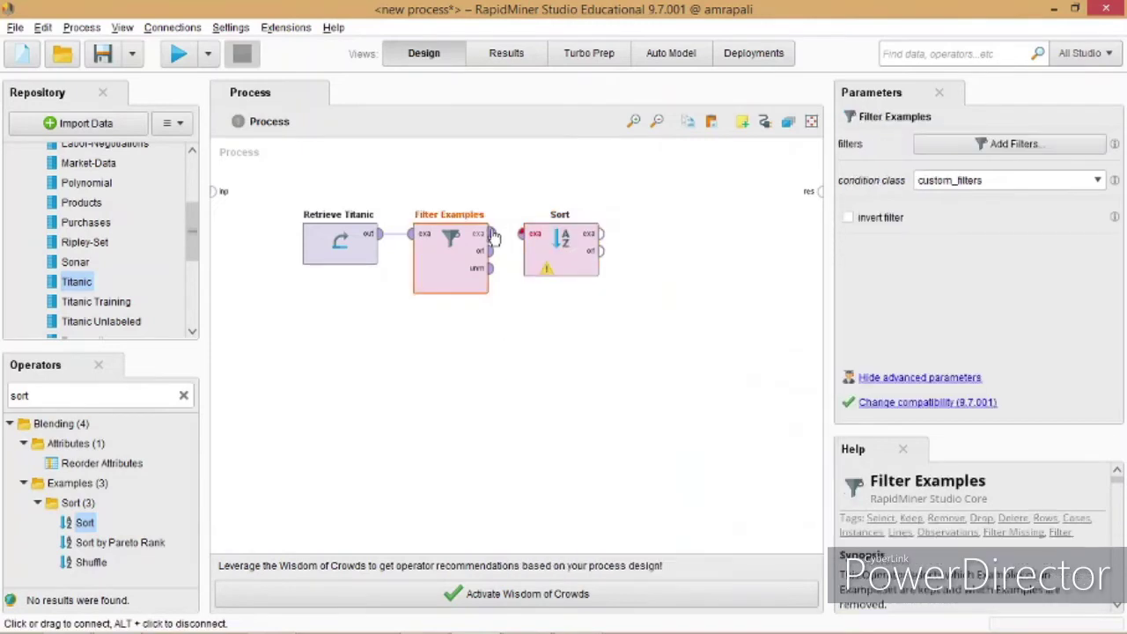
click(494, 235)
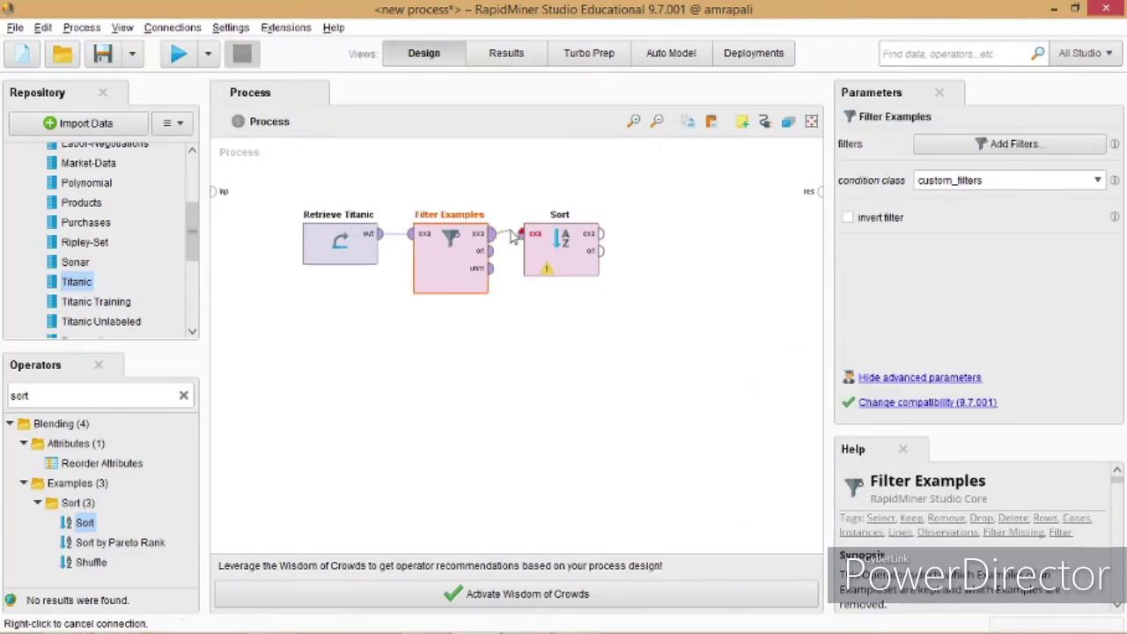
click(522, 236)
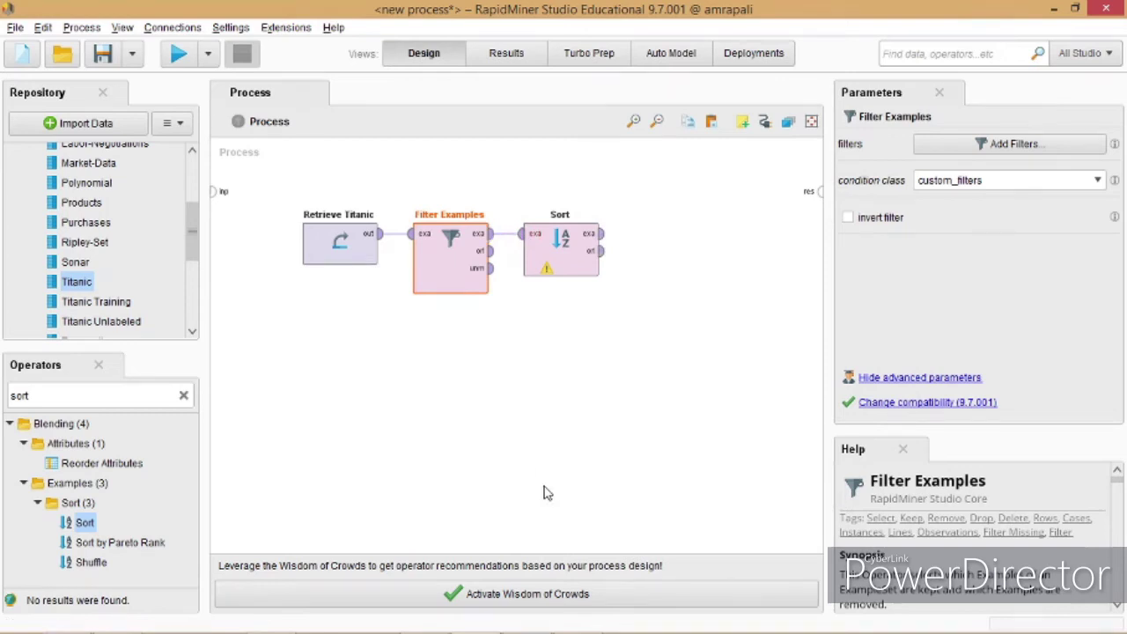
Step: Configure the Sort operator to order by the Passenger Fare attribute in decreasing direction
click(580, 270)
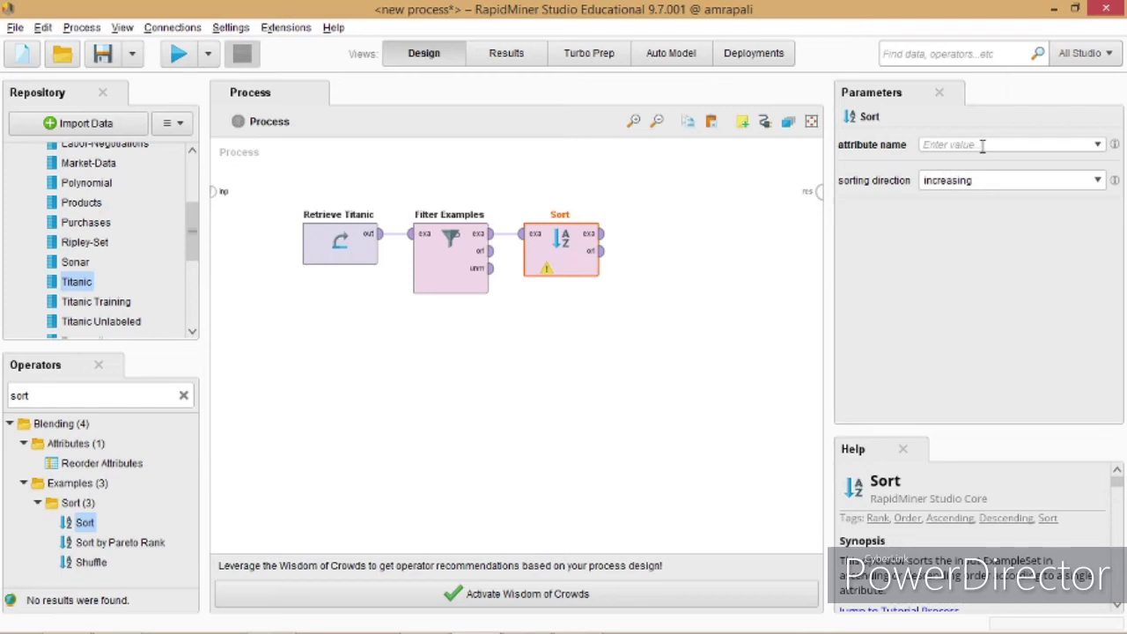
click(1098, 144)
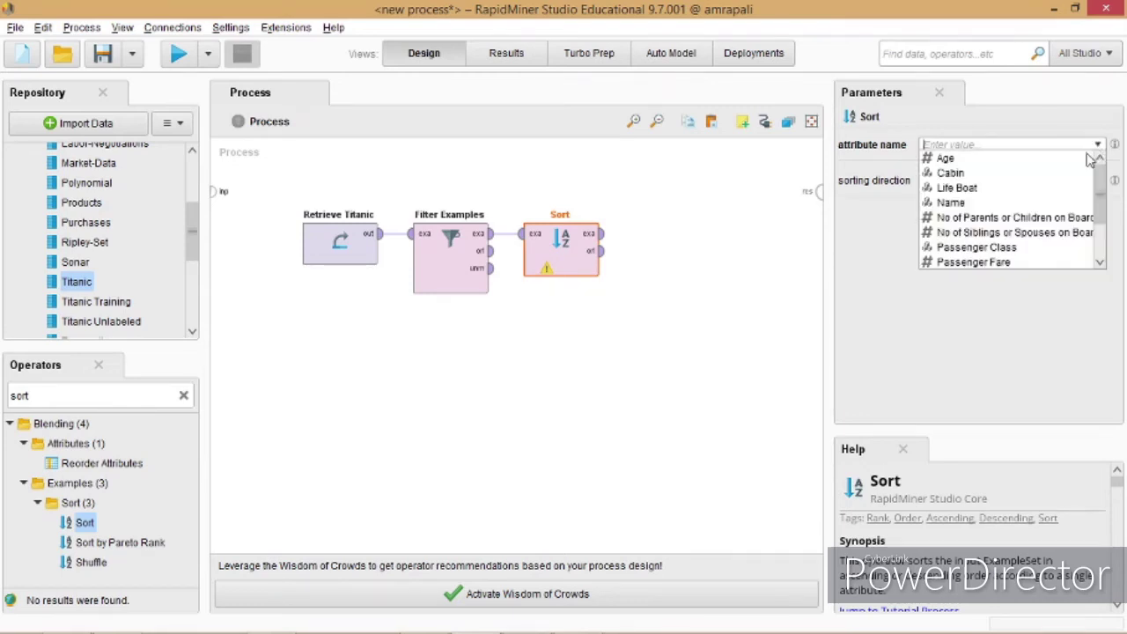
click(1011, 263)
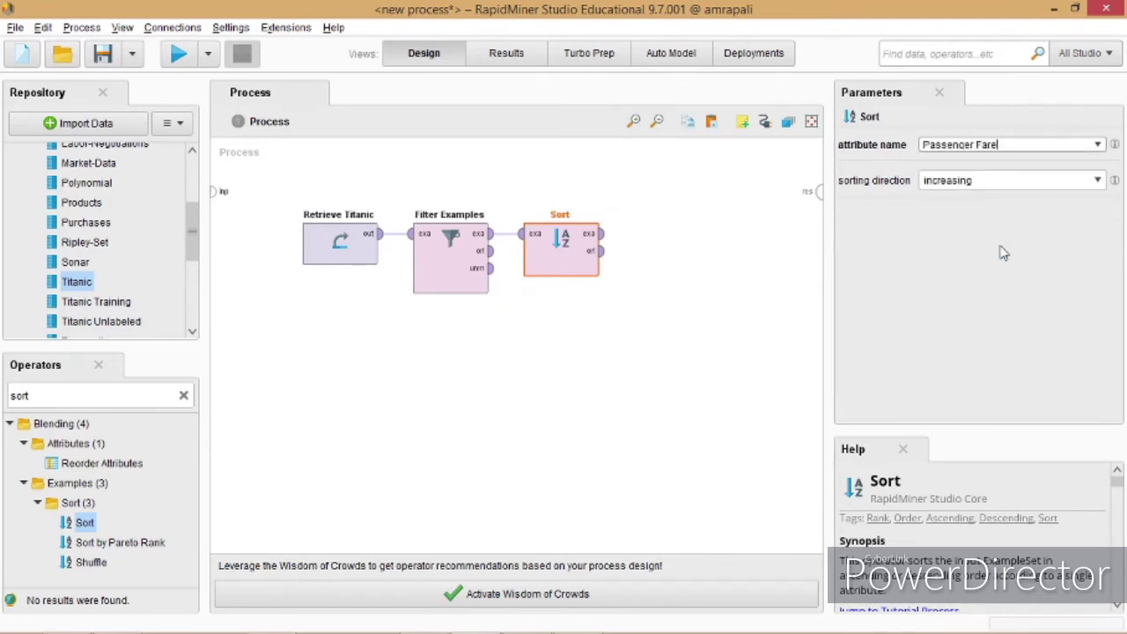
click(982, 182)
click(969, 211)
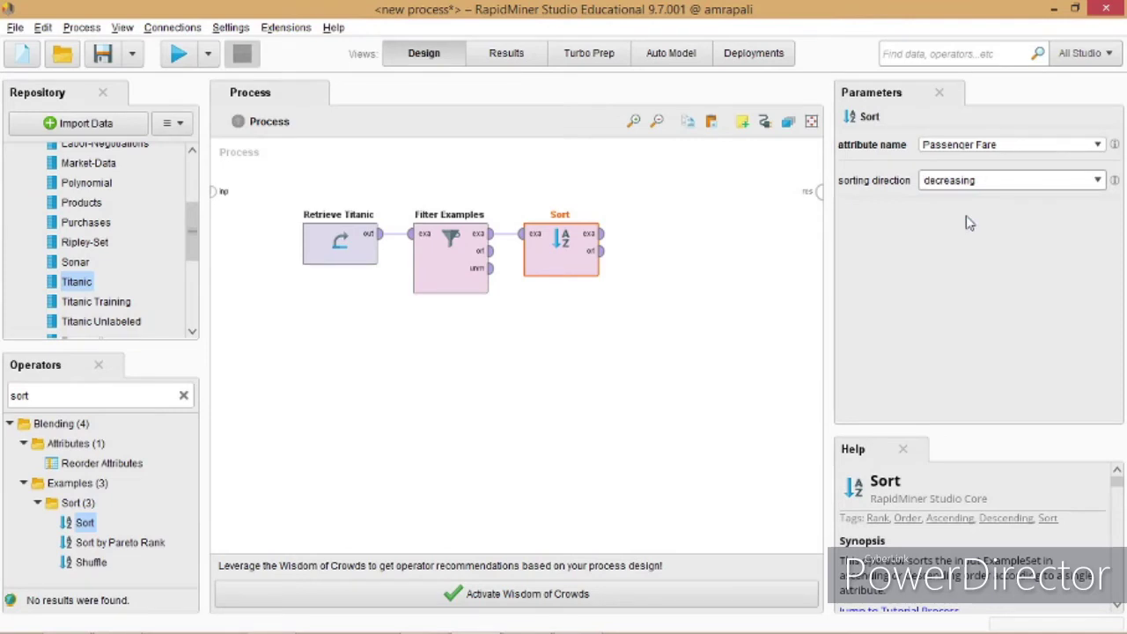
Step: Connect Sort's example output to the process result port and run the process
click(603, 236)
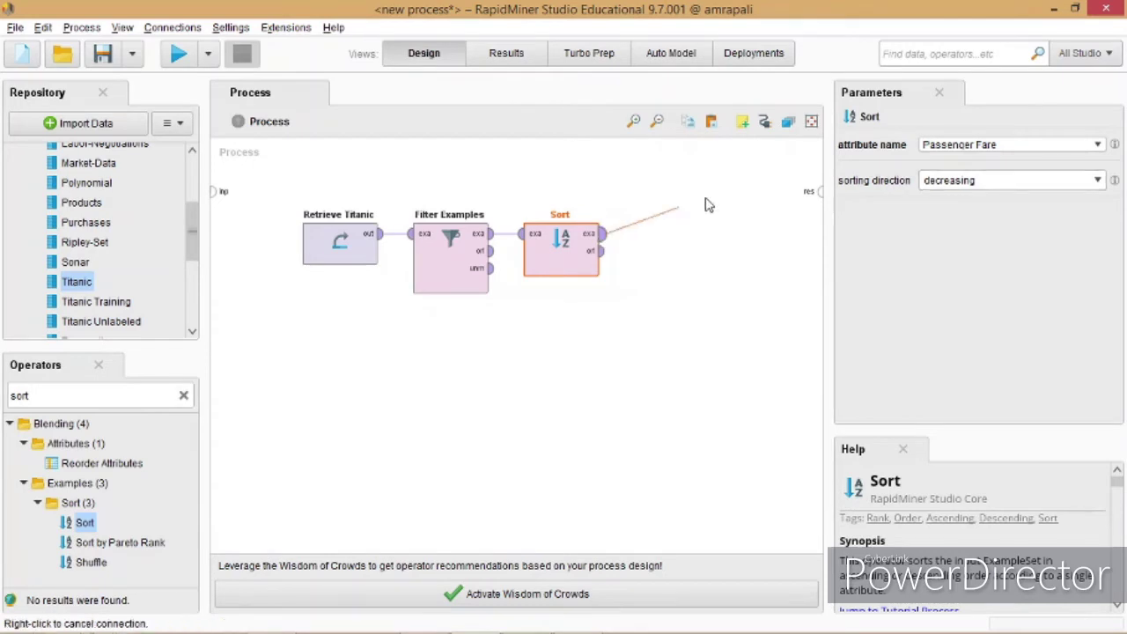
click(819, 194)
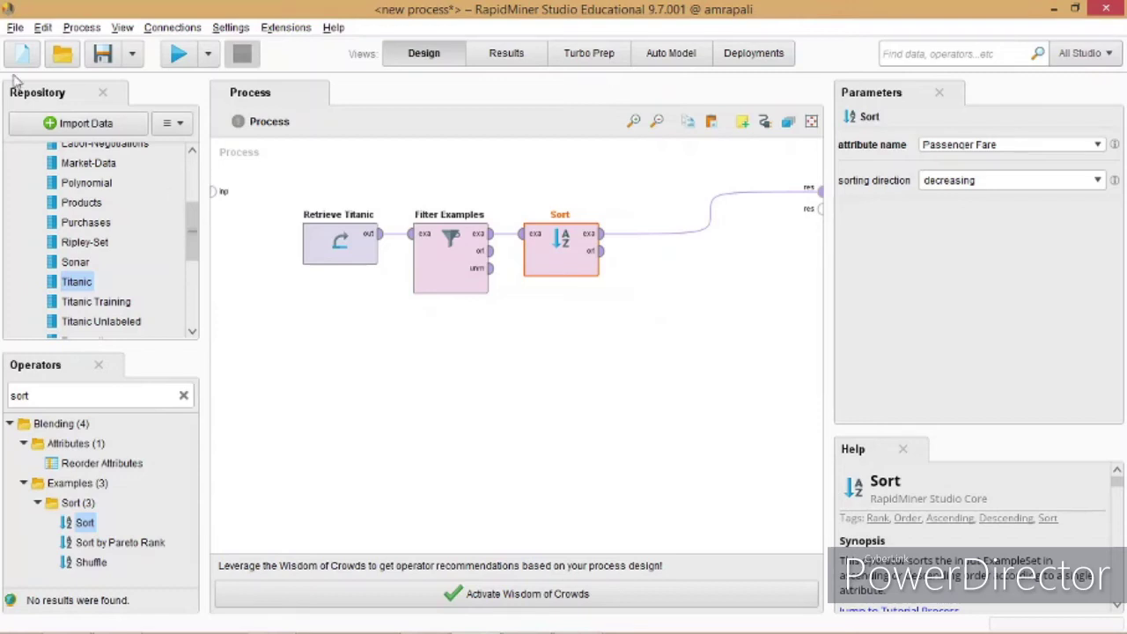
click(178, 55)
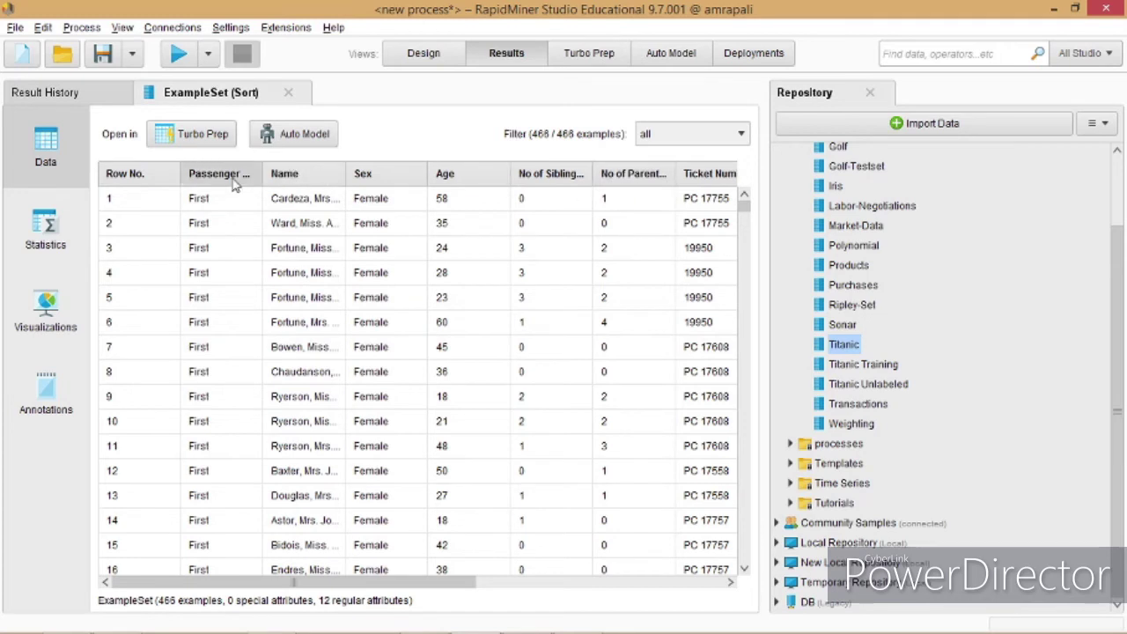
Step: Widen the Passenger Class, Name and Sex columns of the sorted results and look through the first rows
drag(262, 182, 330, 182)
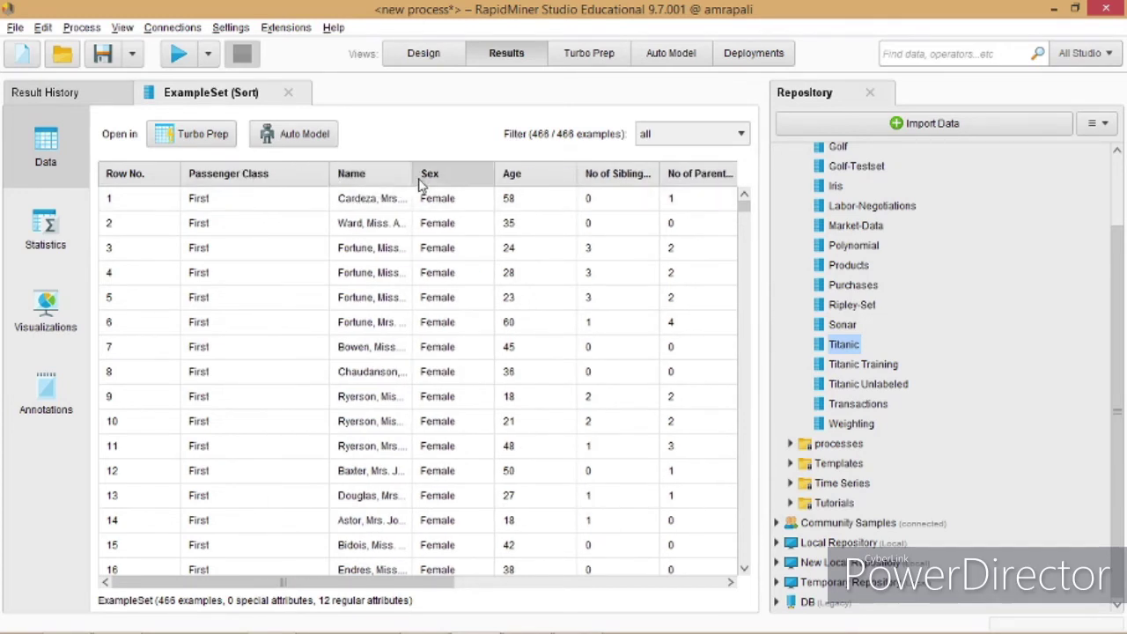
drag(410, 175, 470, 175)
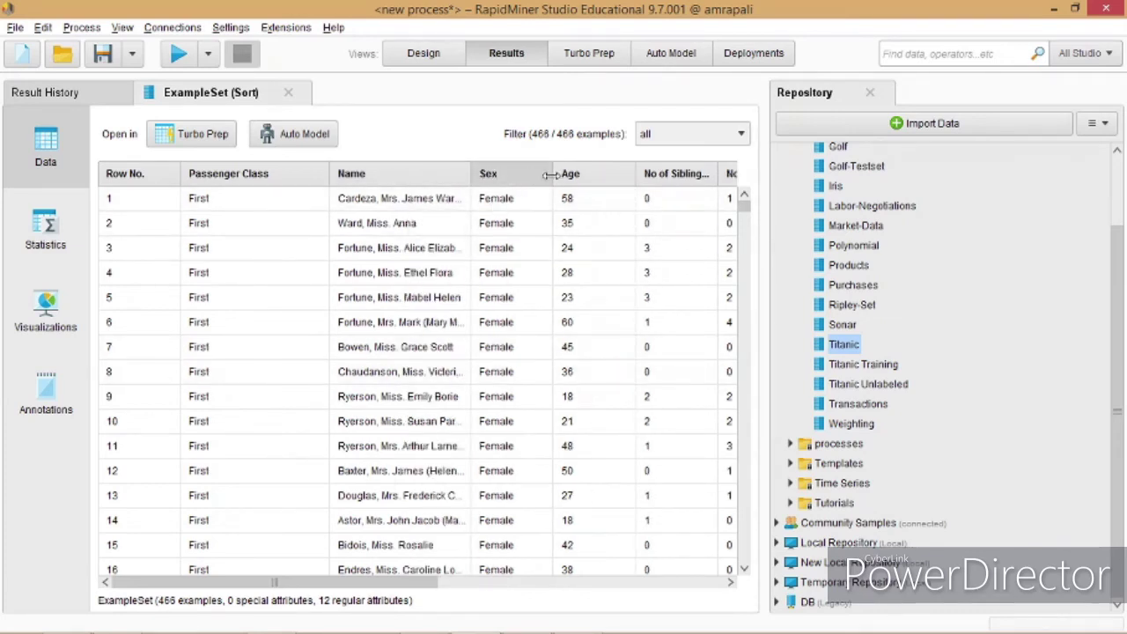
drag(555, 176, 592, 176)
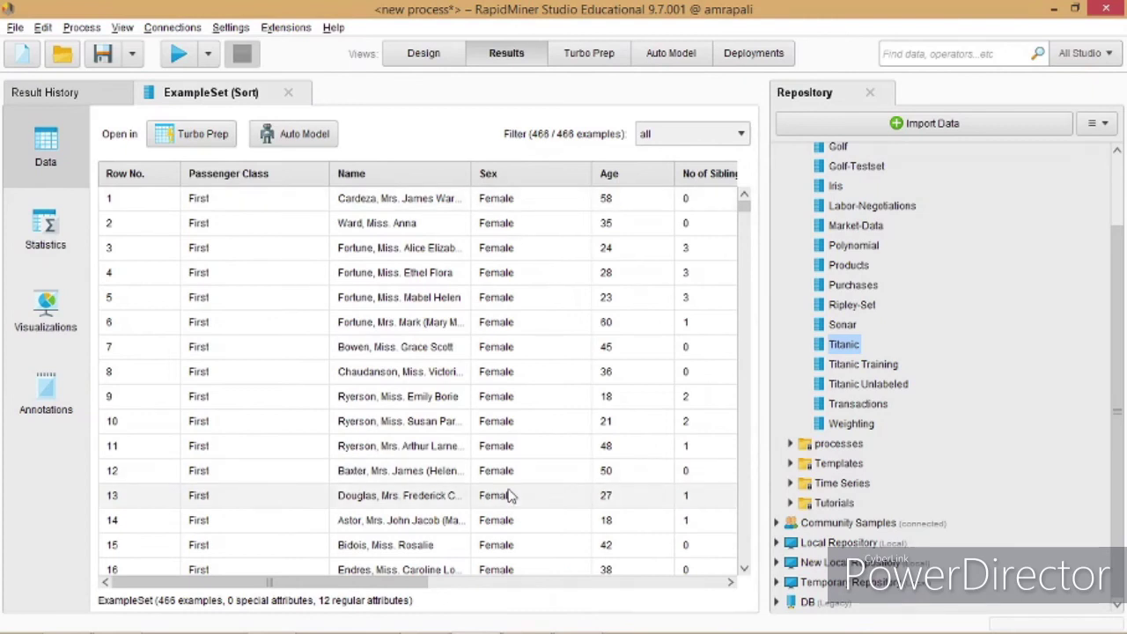
scroll(511, 495, down, 1)
scroll(511, 495, down, 5)
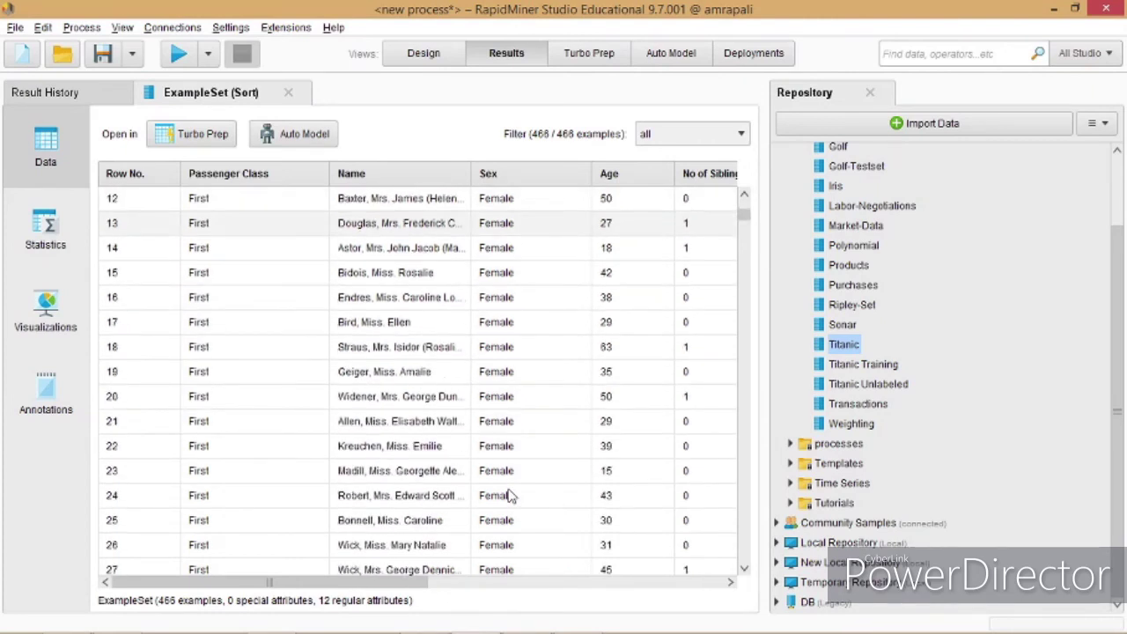
scroll(510, 495, down, 1)
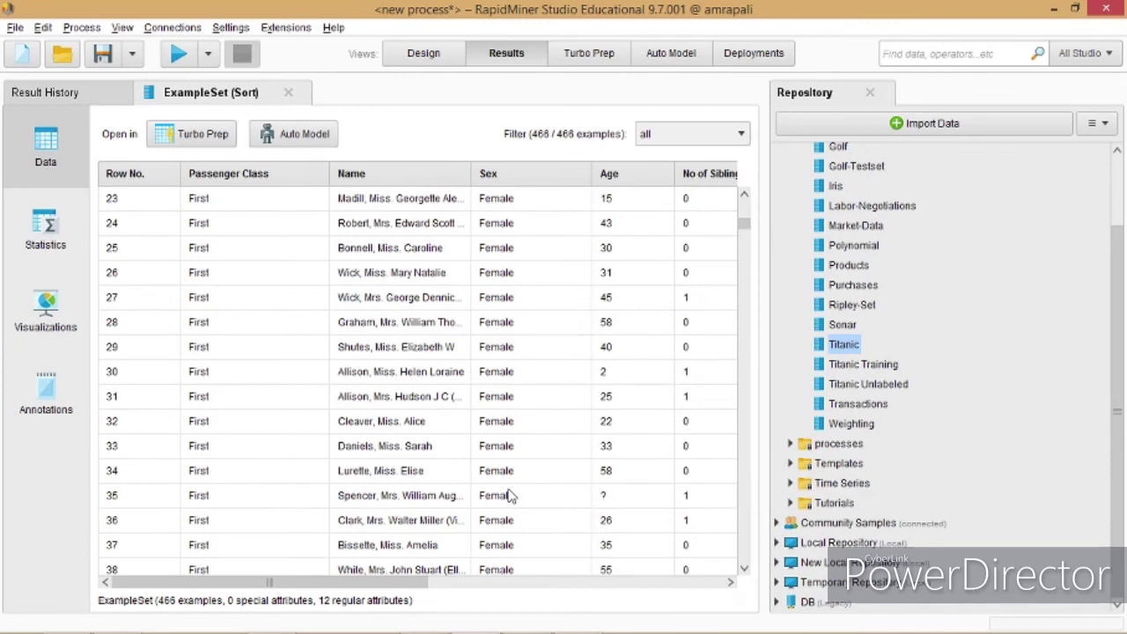
scroll(511, 495, up, 7)
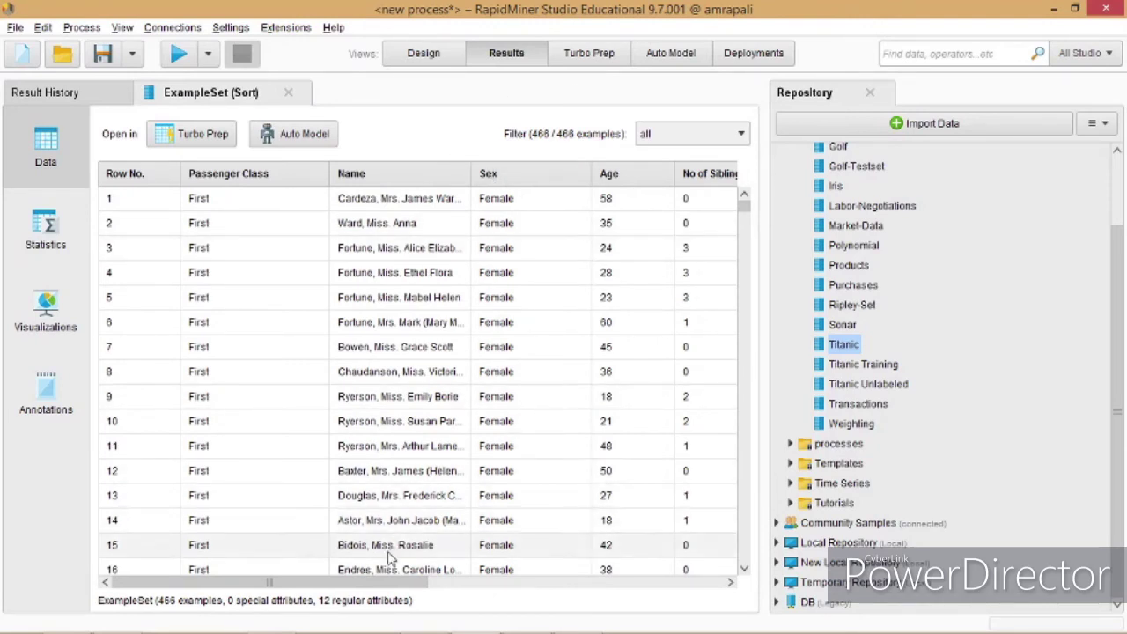
Step: Widen the Ticket Number and Passenger Fare columns in the sorted results and inspect the fare ordering
drag(392, 583, 511, 582)
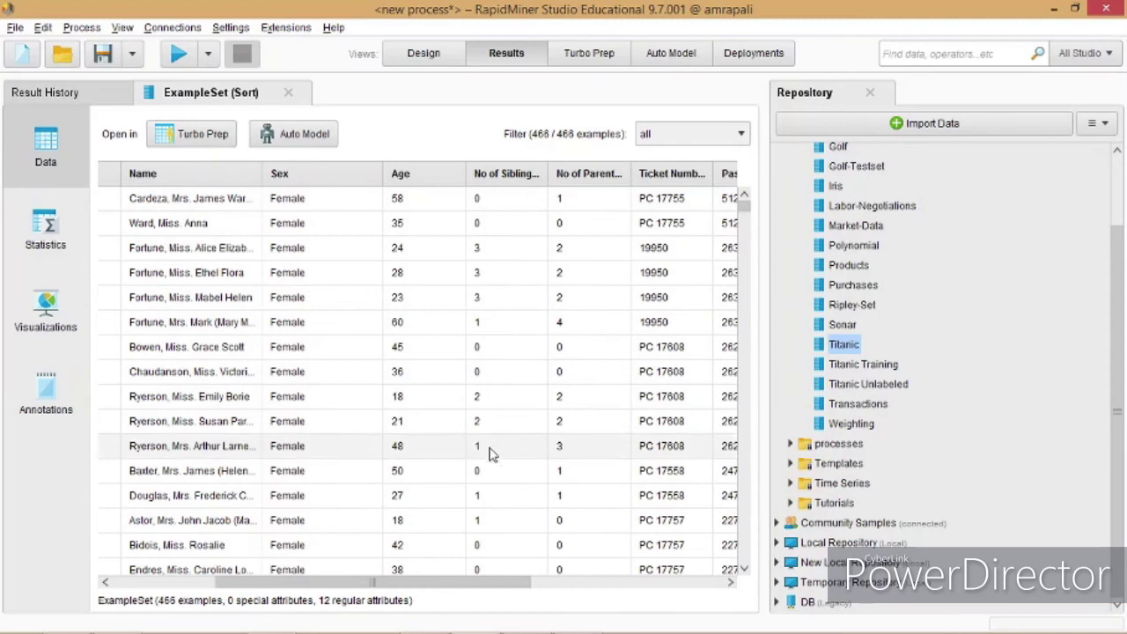
drag(518, 590, 632, 584)
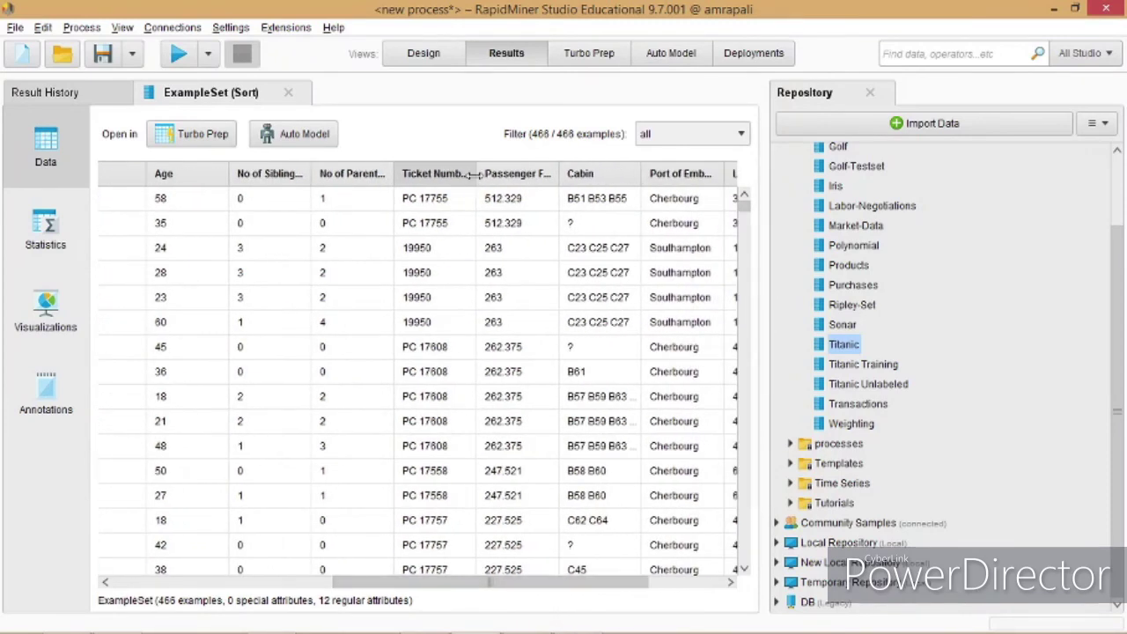
drag(474, 173, 518, 174)
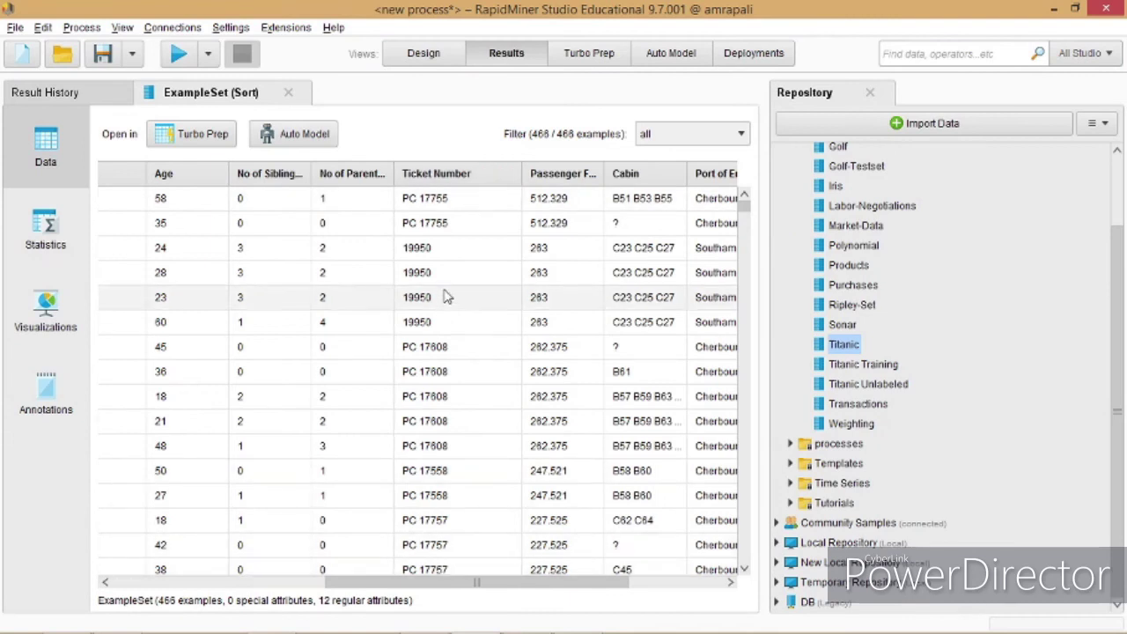
drag(574, 583, 606, 579)
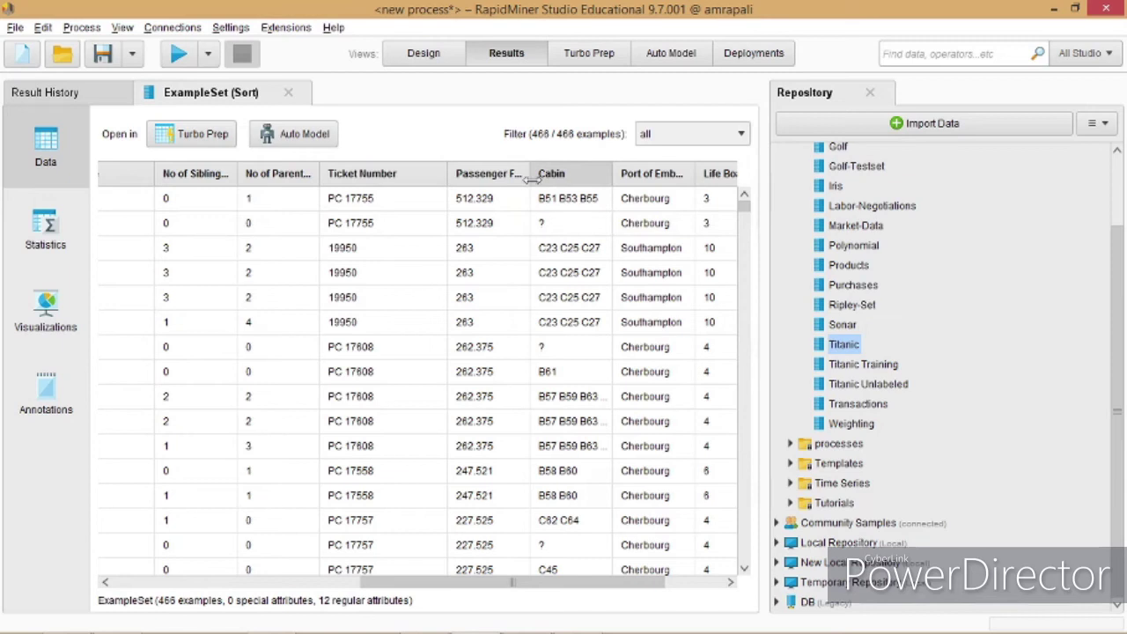
drag(534, 176, 581, 176)
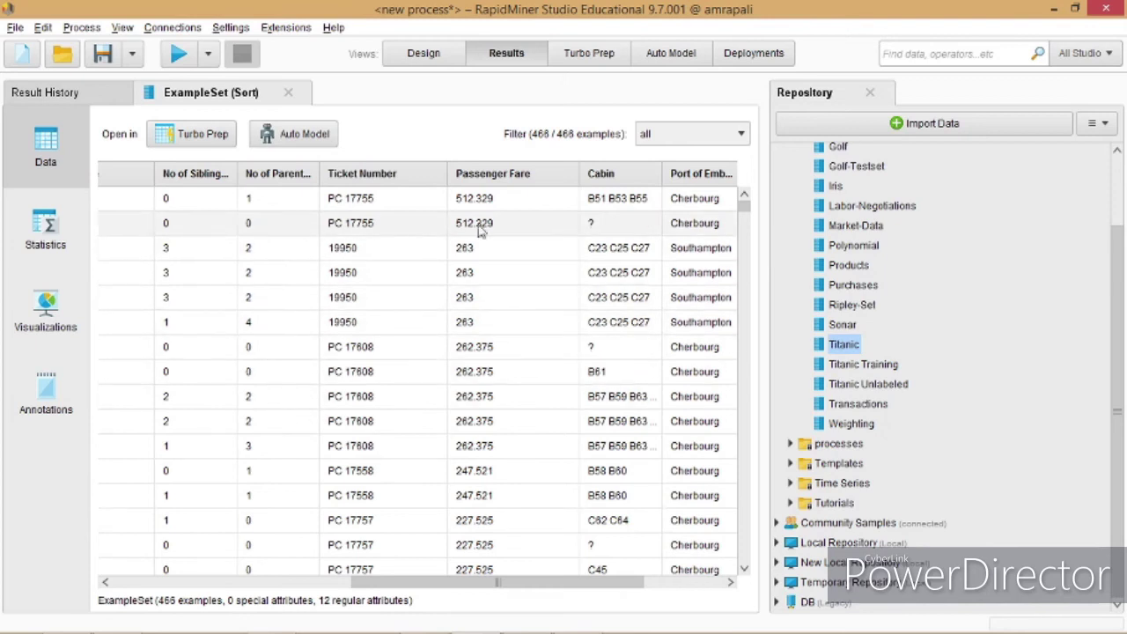
drag(528, 584, 276, 584)
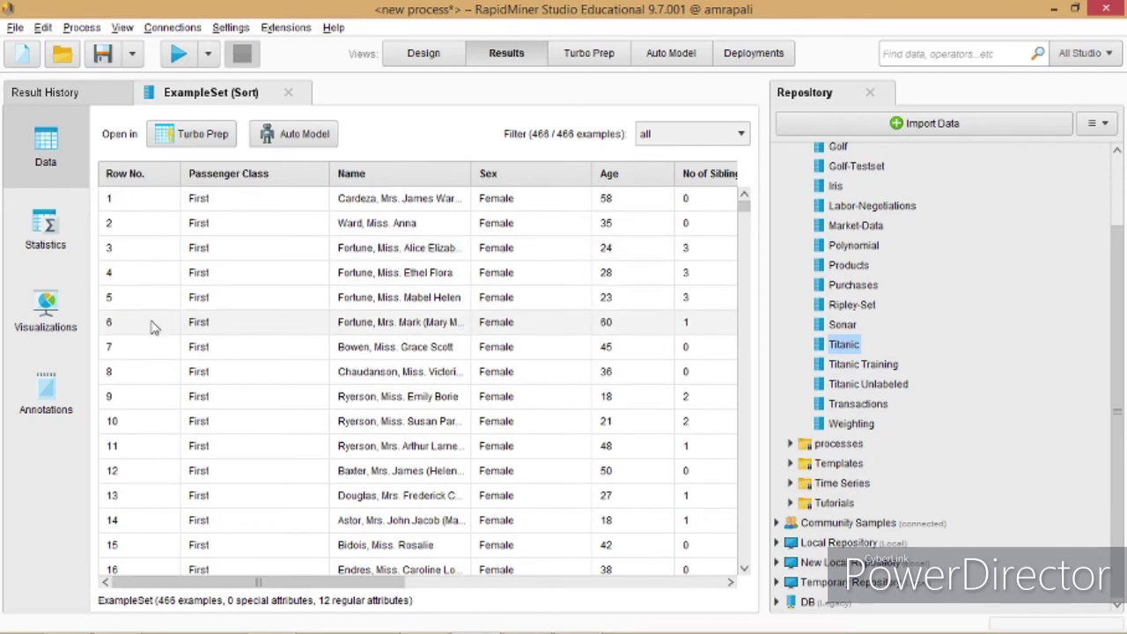
Step: Show the result statistics and expand the Passenger Fare attribute to examine its minimum, maximum, average and deviation
click(49, 243)
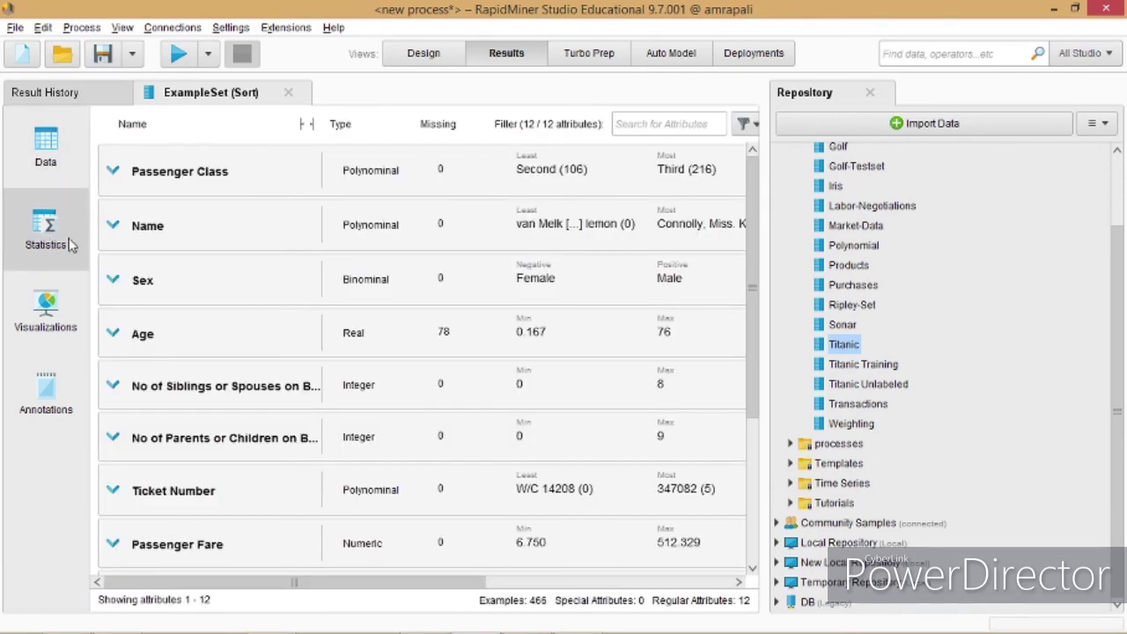
scroll(336, 450, down, 1)
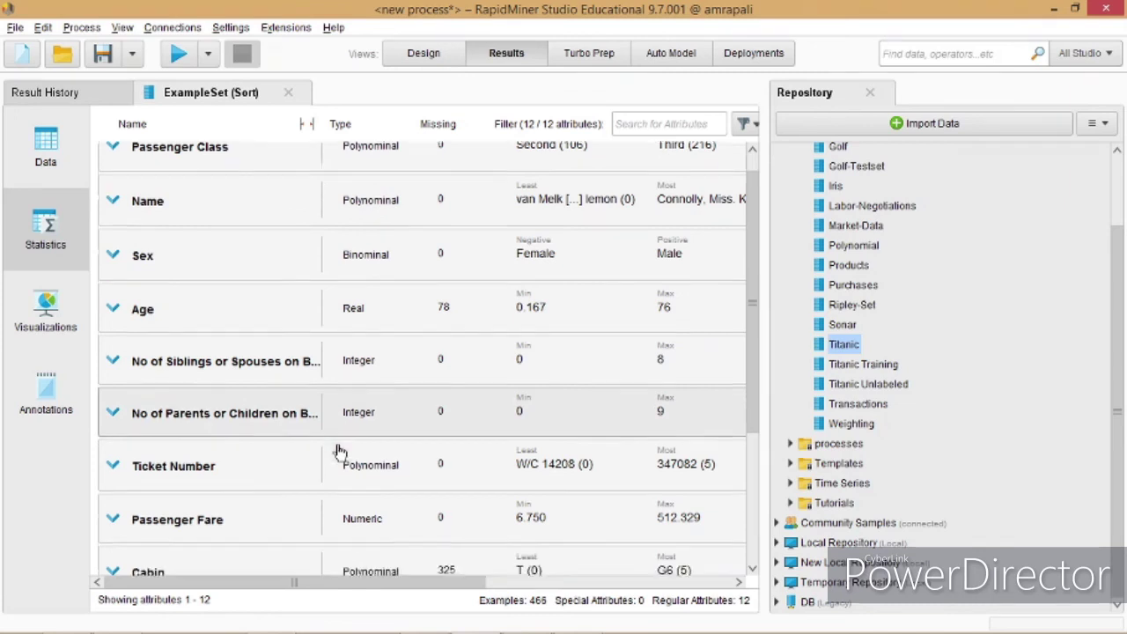
scroll(276, 300, up, 1)
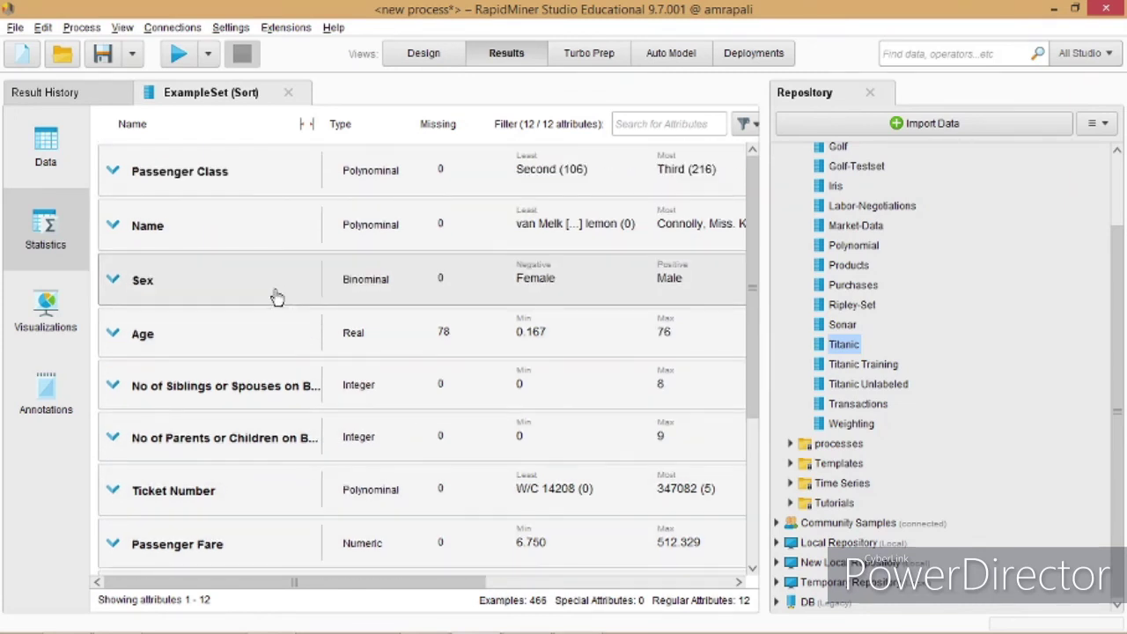
scroll(276, 299, down, 2)
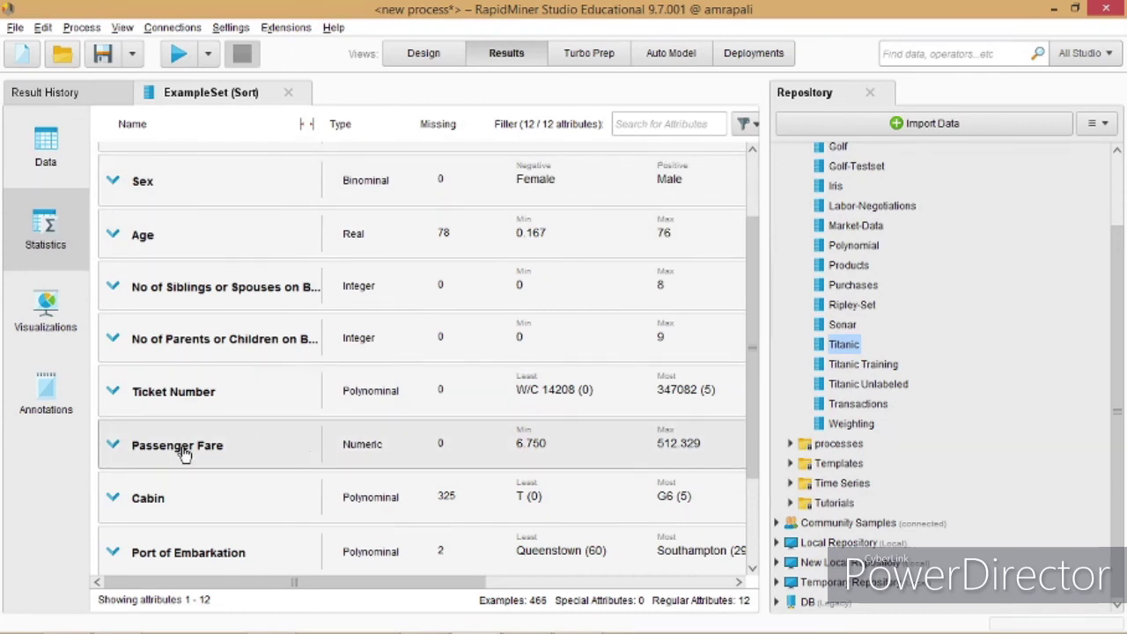
click(240, 452)
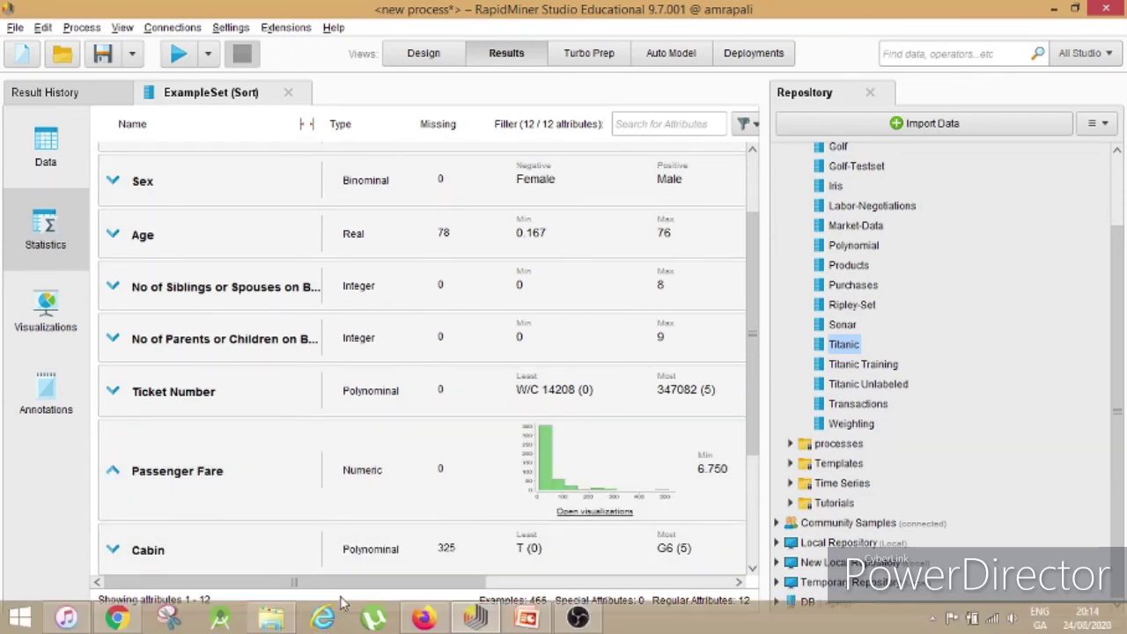
drag(345, 584, 599, 576)
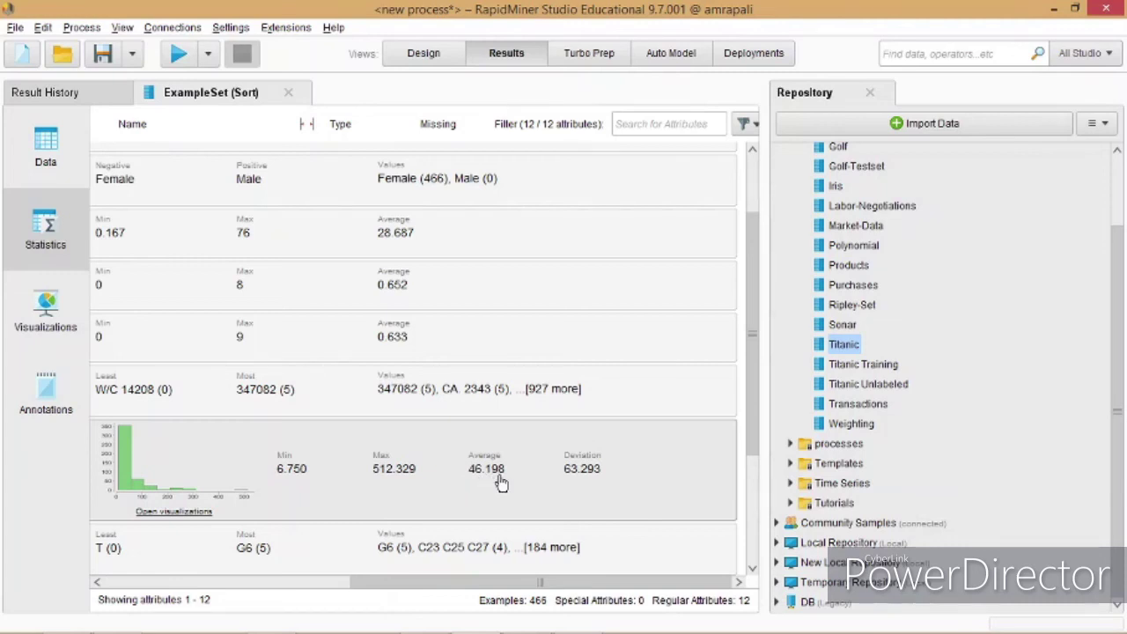
drag(459, 586, 345, 581)
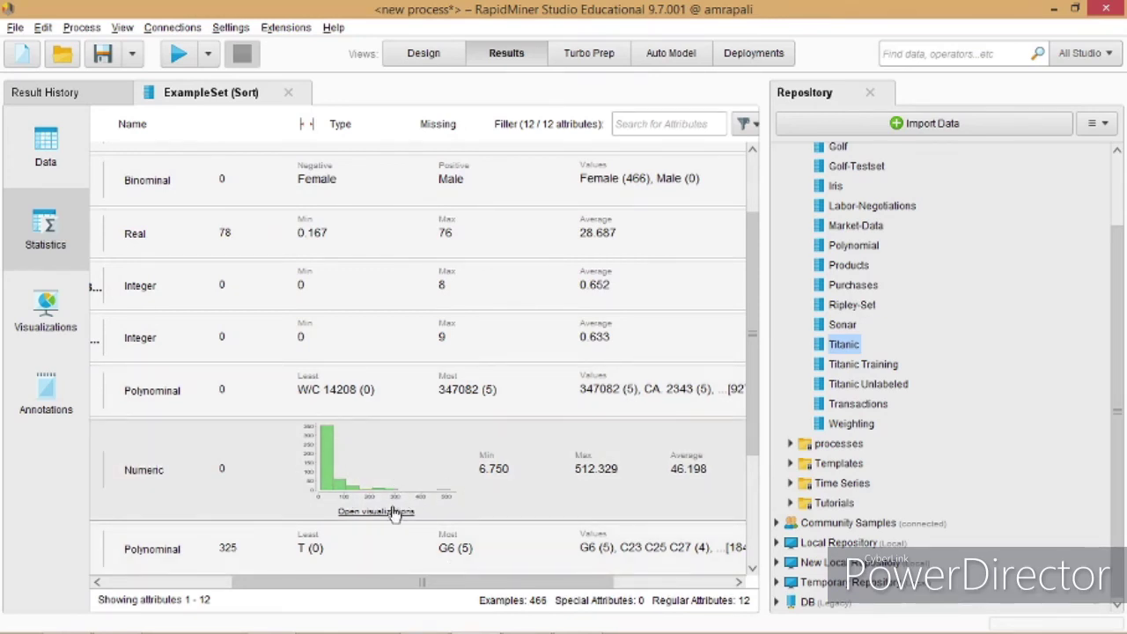
Step: Open the Passenger Fare histogram from its statistics and inspect the frequencies of the individual bars
click(374, 513)
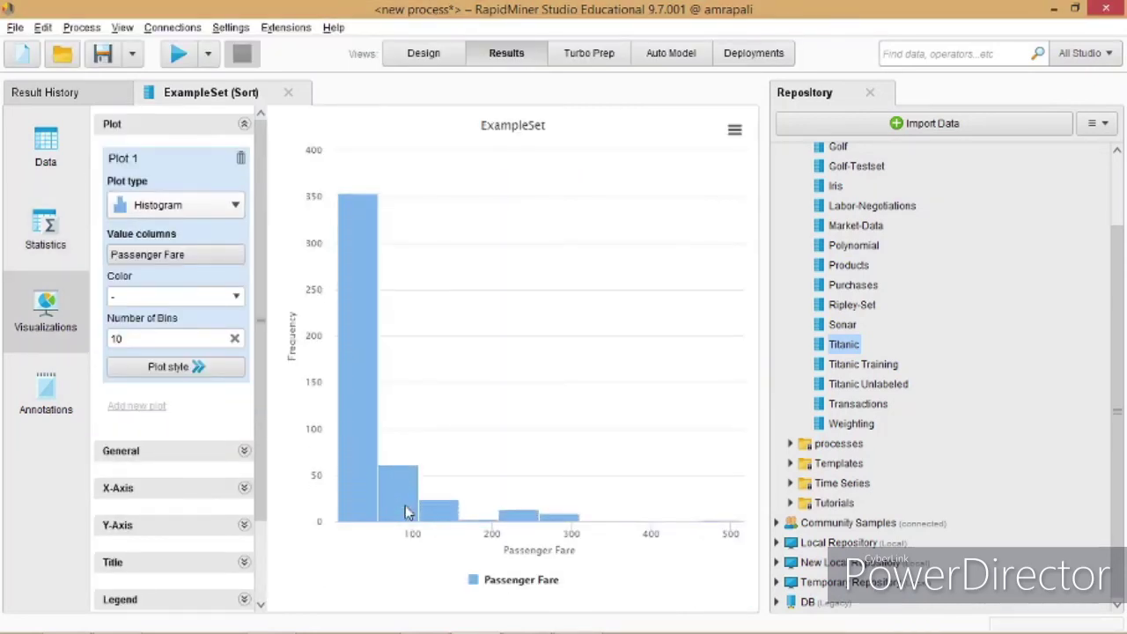
mouse_move(369, 205)
mouse_move(469, 527)
Step: Return to the result data, move the Name column directly before Passenger Fare, and widen it
click(68, 168)
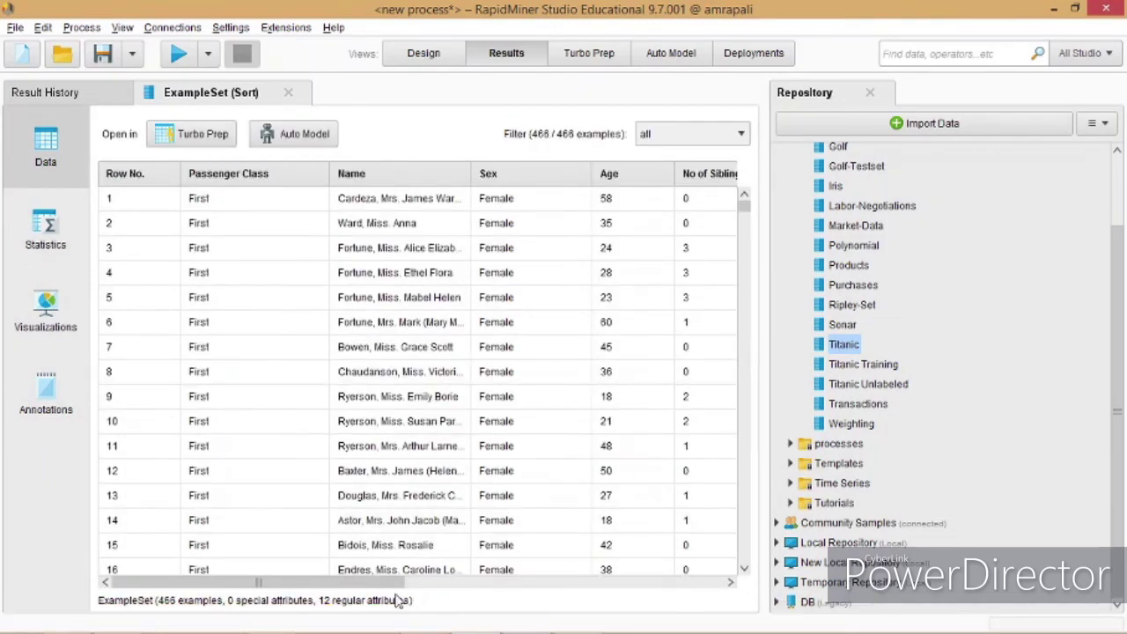
drag(393, 583, 483, 577)
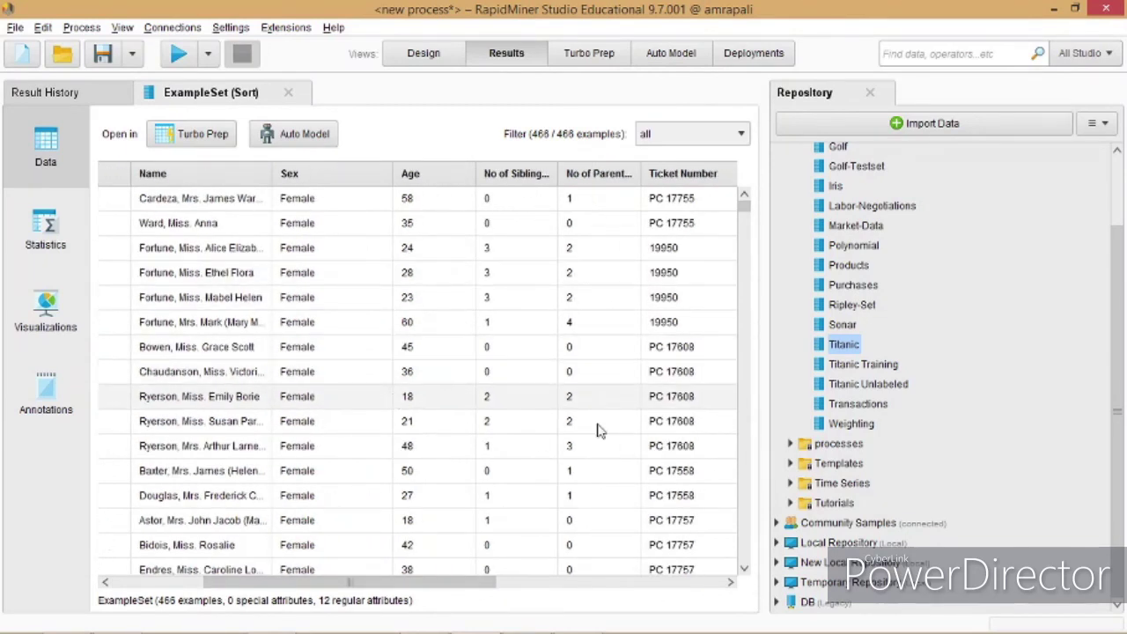
drag(240, 188, 602, 192)
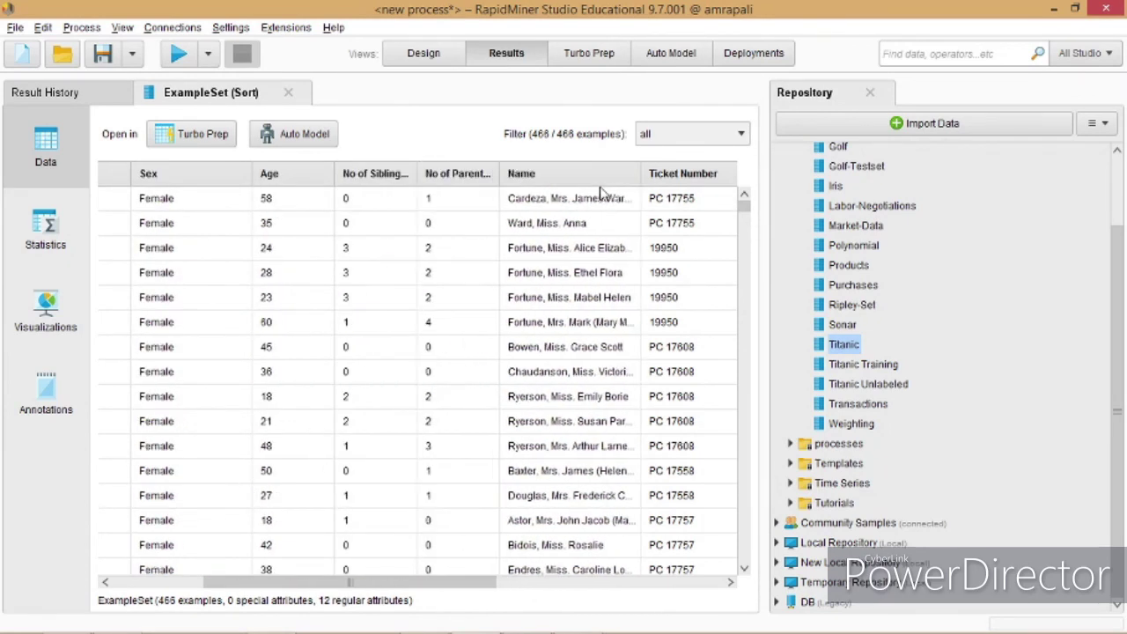
mouse_move(397, 630)
drag(394, 585, 490, 584)
drag(410, 166, 520, 191)
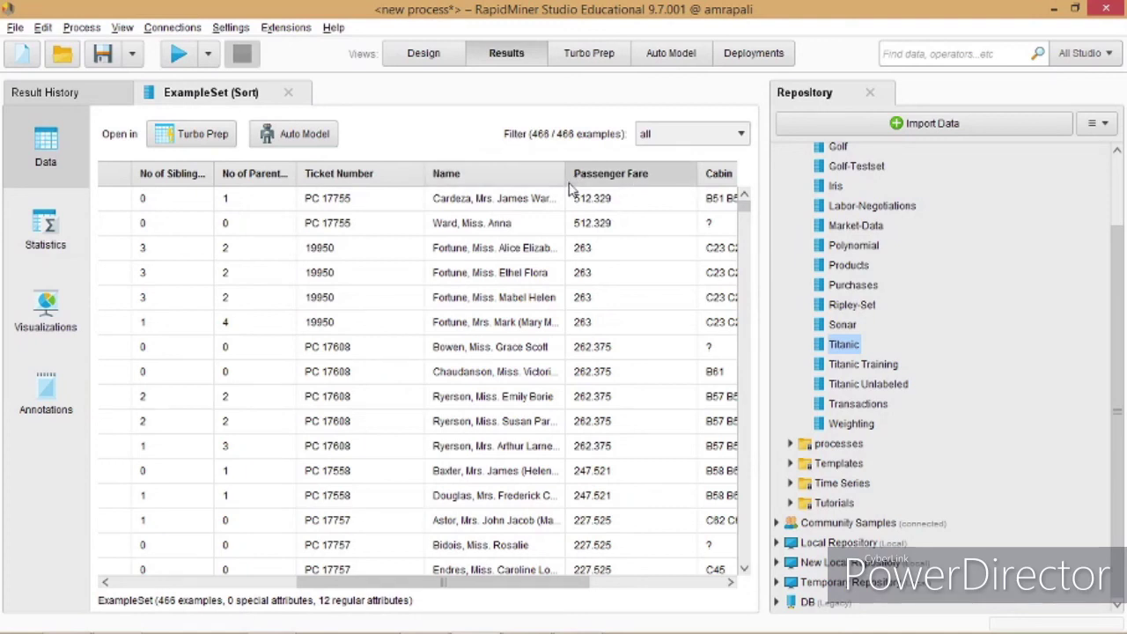
drag(564, 180, 583, 180)
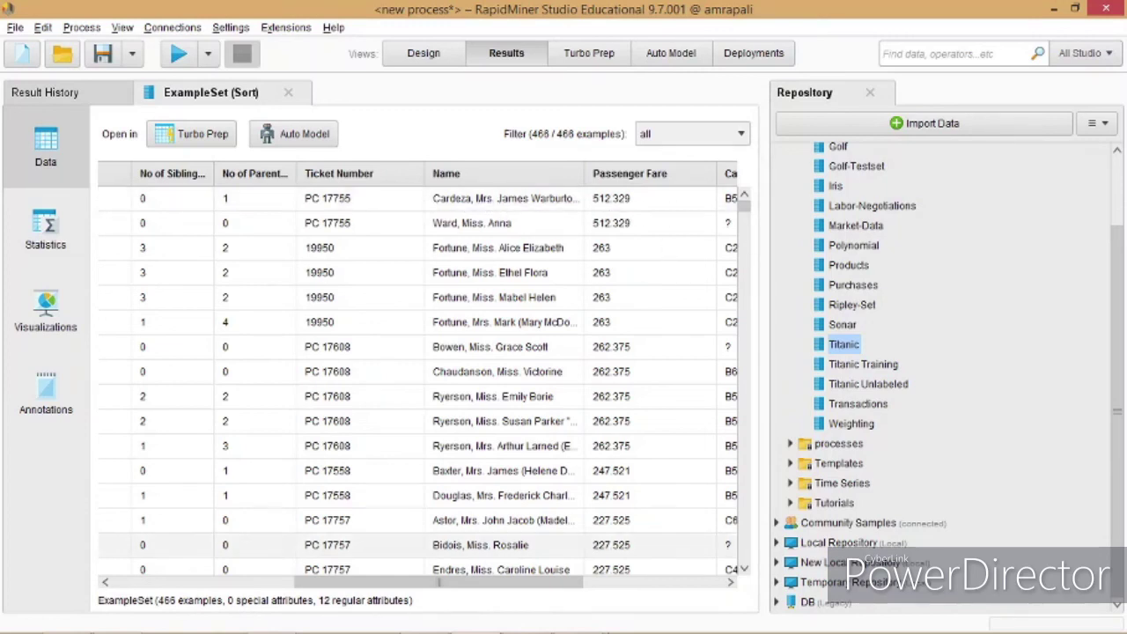
Step: Return from the sorted results to the process design
drag(525, 582, 343, 584)
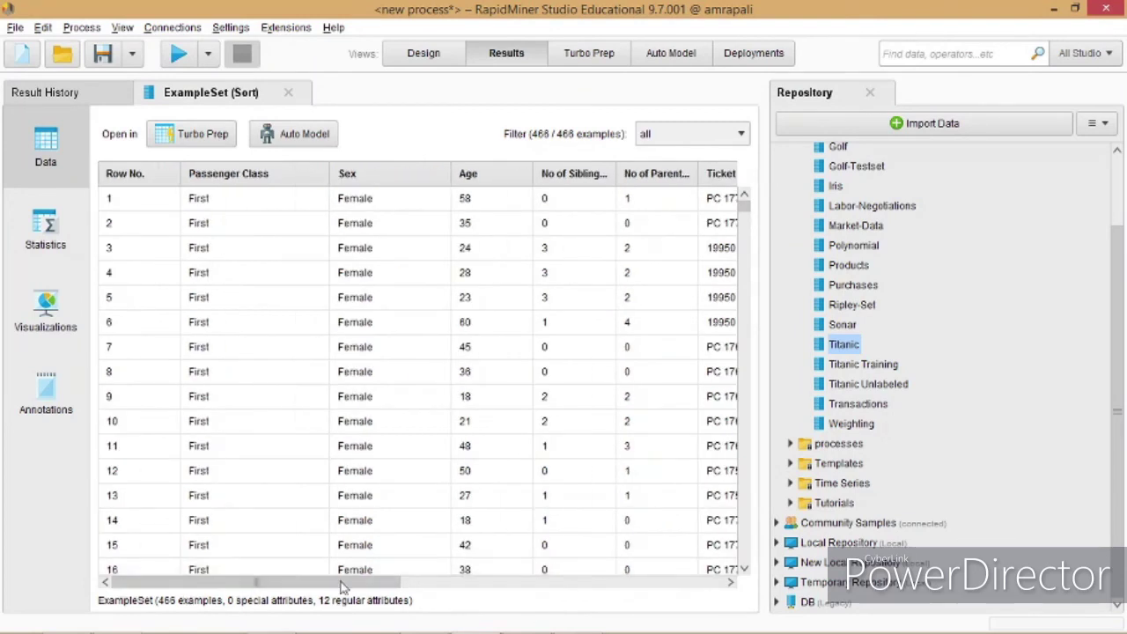
click(424, 54)
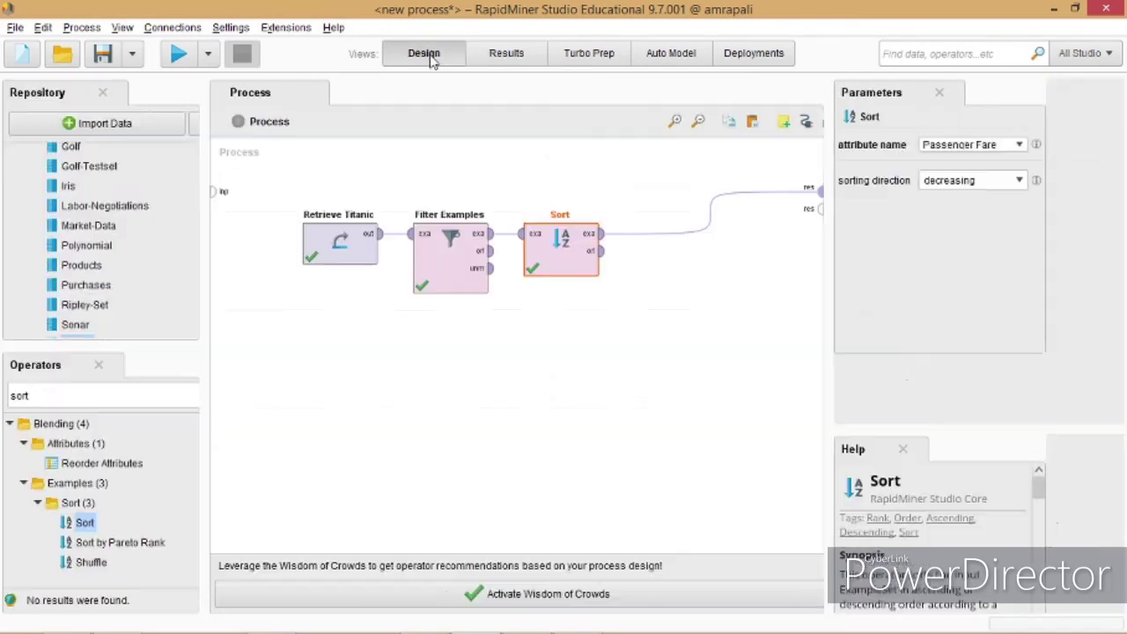